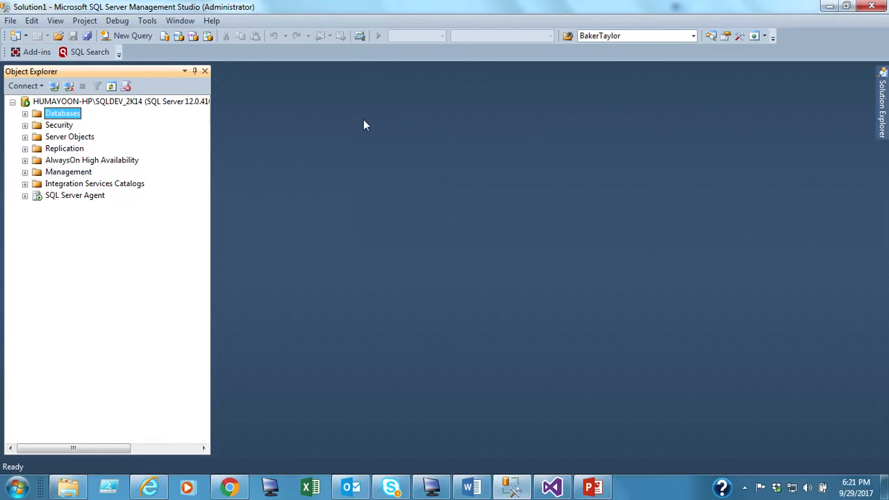
Locate SQL Server 2014 Management Studio among the installed Microsoft SQL Server 2014 programs and view its launch options
{"action": "left_click", "coordinate": [20, 489]}
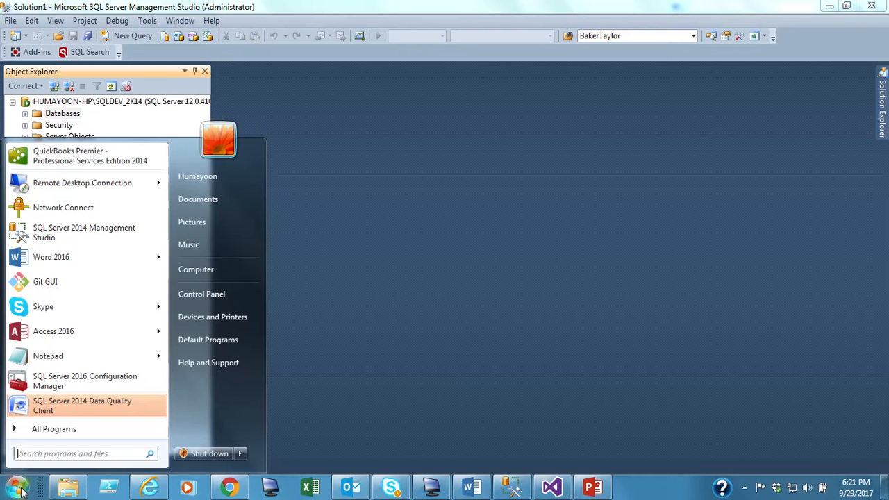
{"action": "left_click", "coordinate": [44, 430]}
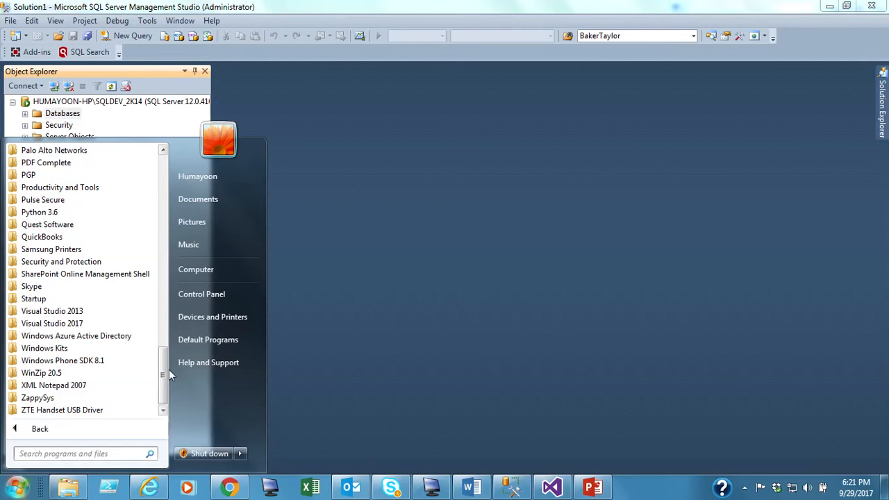
{"action": "left_click_drag", "start_coordinate": [163, 381], "coordinate": [164, 351]}
{"action": "left_click", "coordinate": [84, 227]}
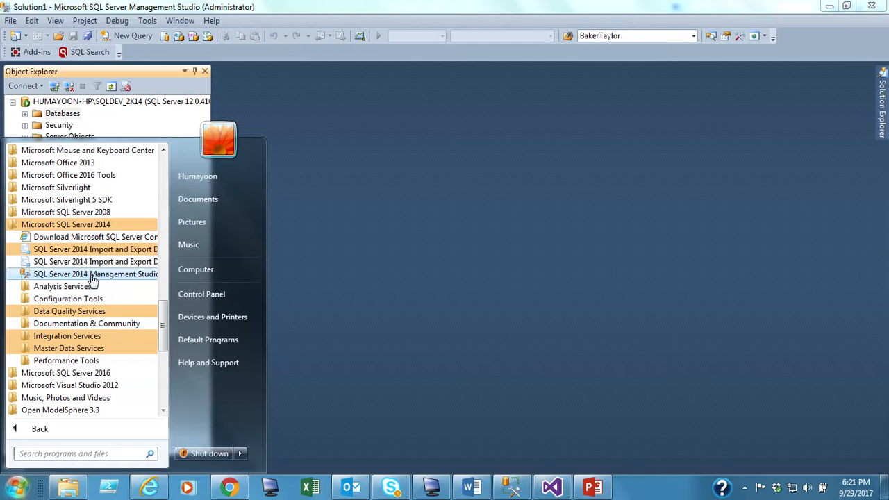
{"action": "left_click", "coordinate": [92, 274]}
{"action": "right_click", "coordinate": [92, 275]}
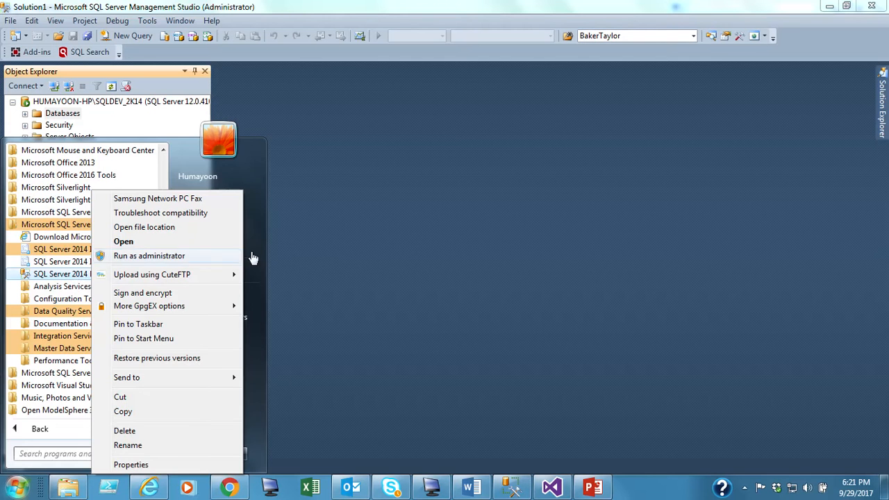
{"action": "left_click", "coordinate": [305, 252]}
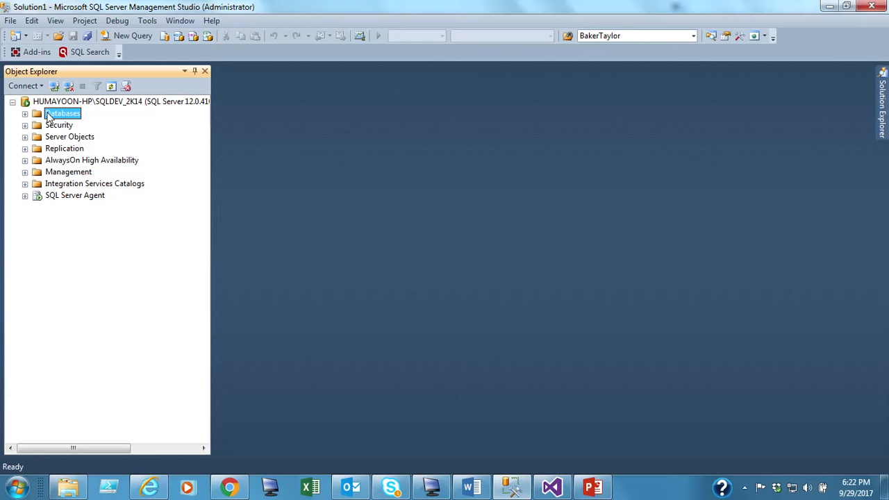
Start creating a new database on the server and look through its Options and Filegroups pages before returning to General
{"action": "right_click", "coordinate": [49, 118]}
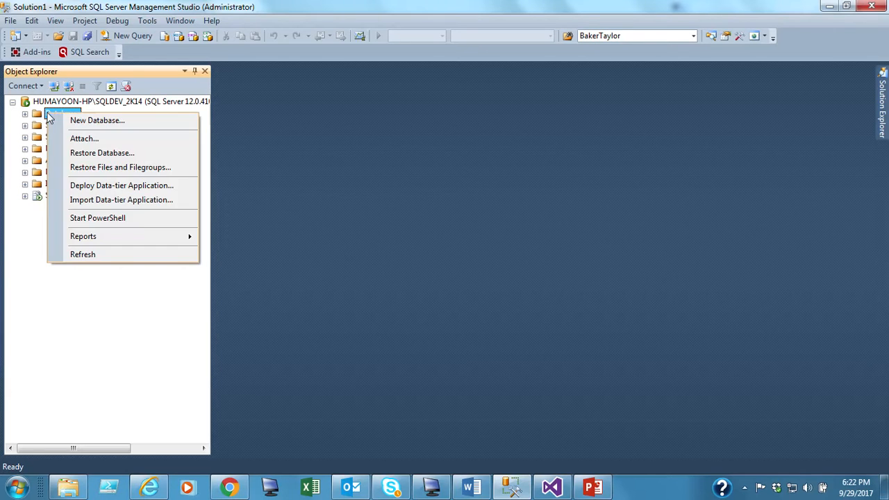
{"action": "left_click", "coordinate": [138, 124]}
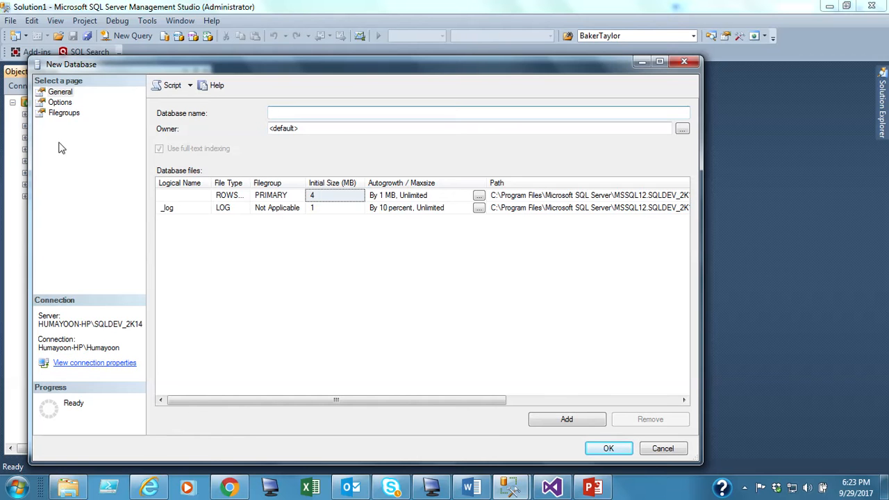
{"action": "left_click", "coordinate": [63, 102]}
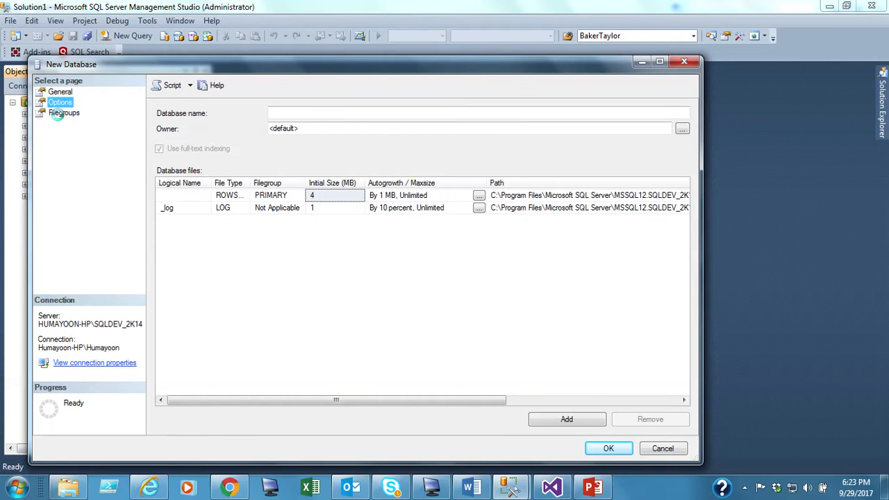
{"action": "left_click", "coordinate": [62, 112]}
{"action": "left_click", "coordinate": [60, 102]}
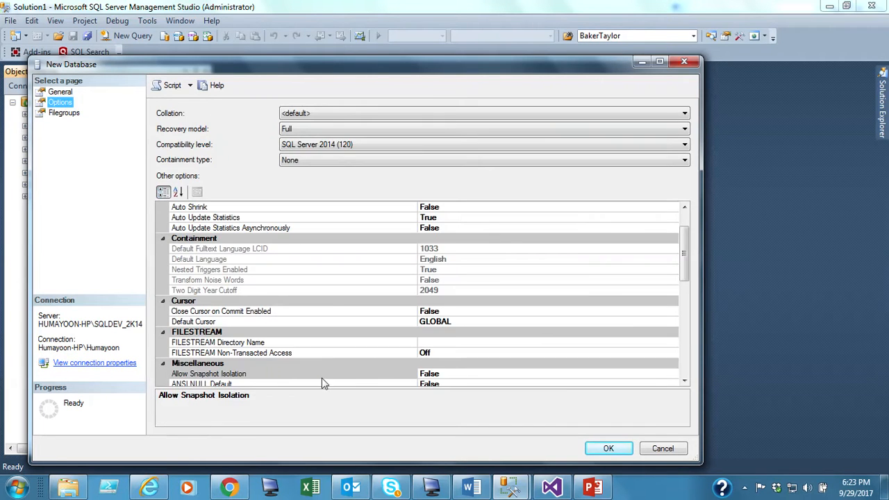
{"action": "left_click", "coordinate": [58, 93]}
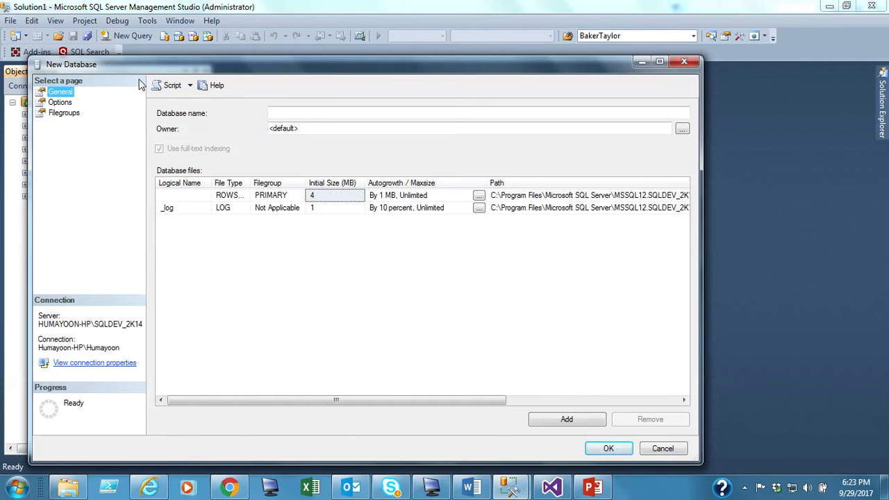
Name the new database HumanResource
{"action": "left_click", "coordinate": [271, 112]}
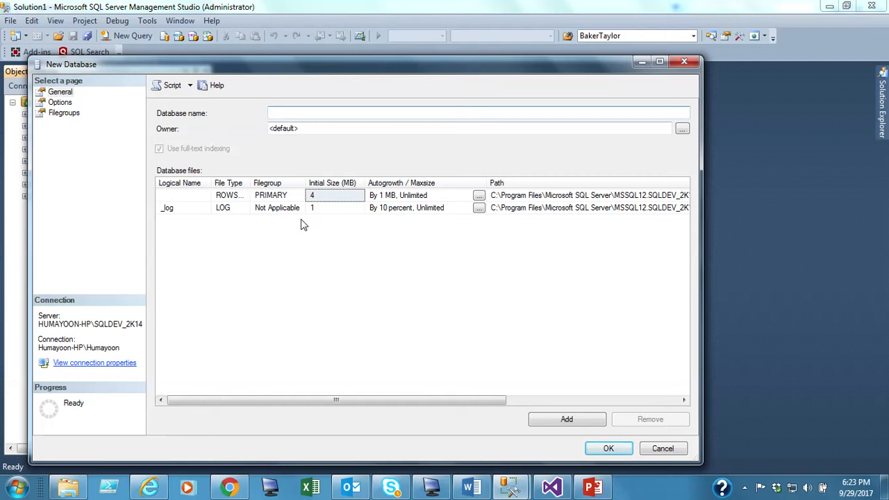
{"action": "type", "text": "HumanResource"}
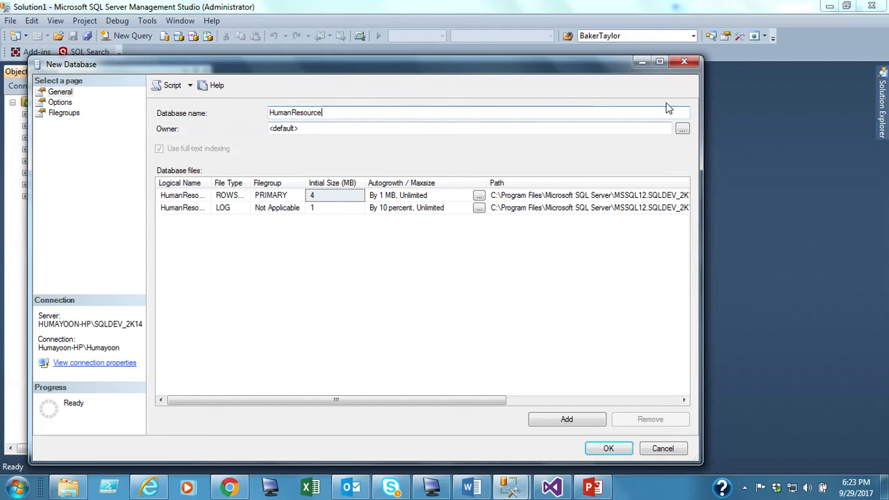
Maximize the New Database dialog and widen the Logical Name column to show the full file names
{"action": "left_click", "coordinate": [661, 63]}
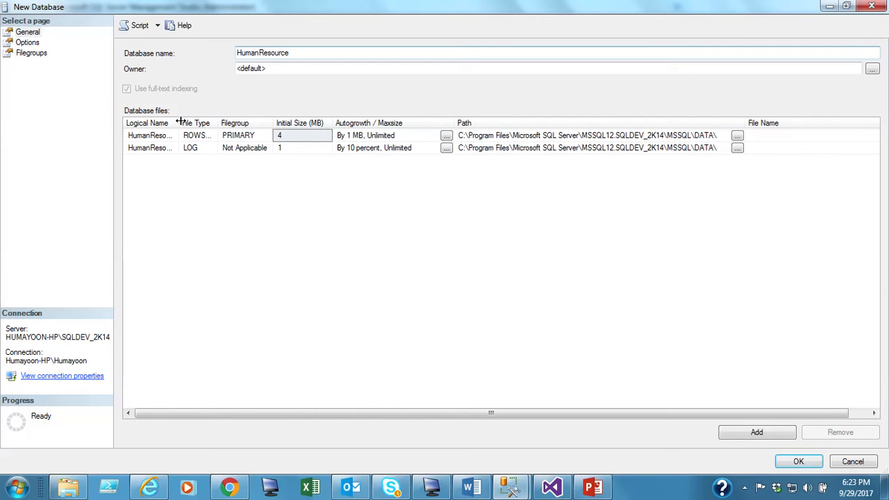
{"action": "left_click_drag", "start_coordinate": [182, 119], "coordinate": [215, 119]}
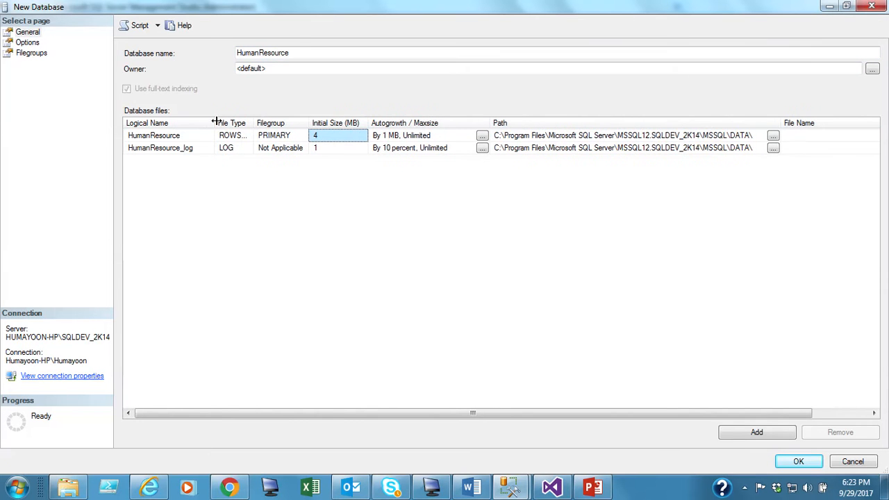
{"action": "left_click", "coordinate": [297, 52]}
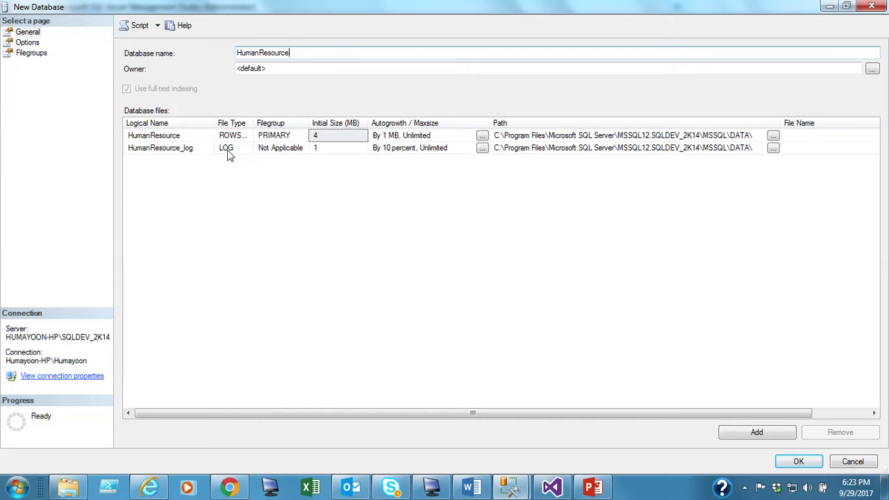
{"action": "left_click", "coordinate": [180, 149]}
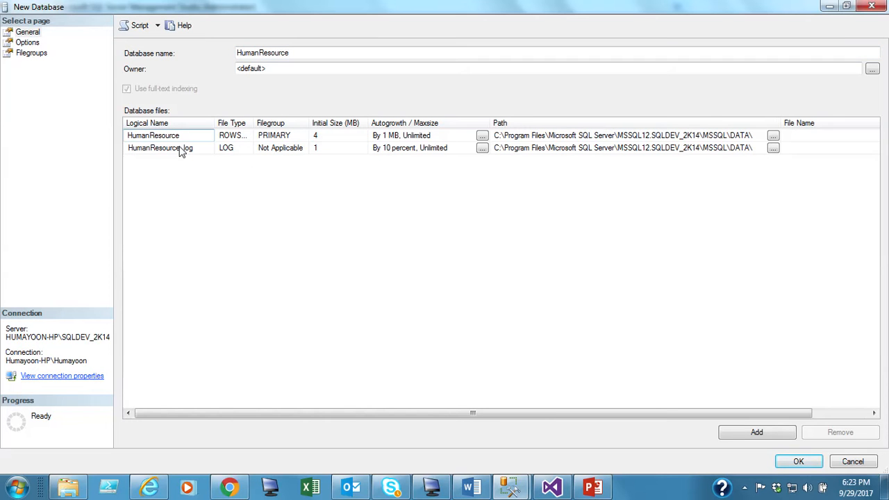
{"action": "left_click", "coordinate": [181, 149]}
{"action": "left_click_drag", "start_coordinate": [215, 123], "coordinate": [234, 122]}
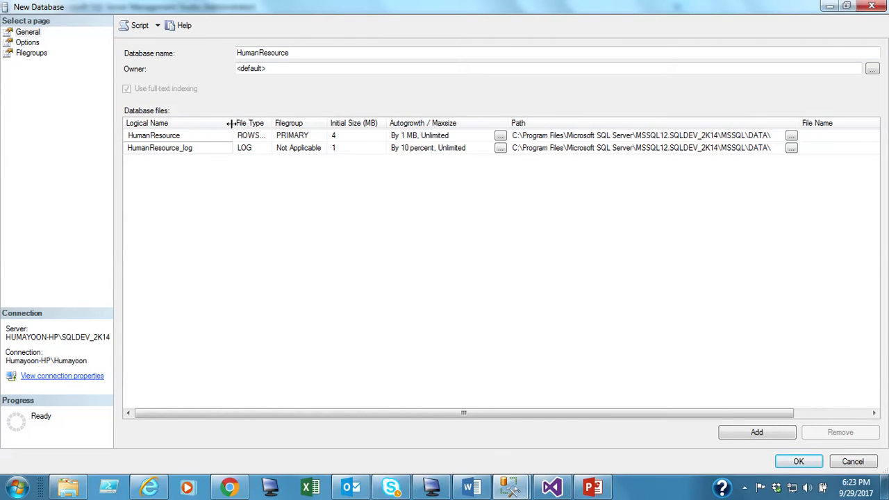
Examine the logical names of the HumanResource data file and log file
{"action": "left_click", "coordinate": [195, 136]}
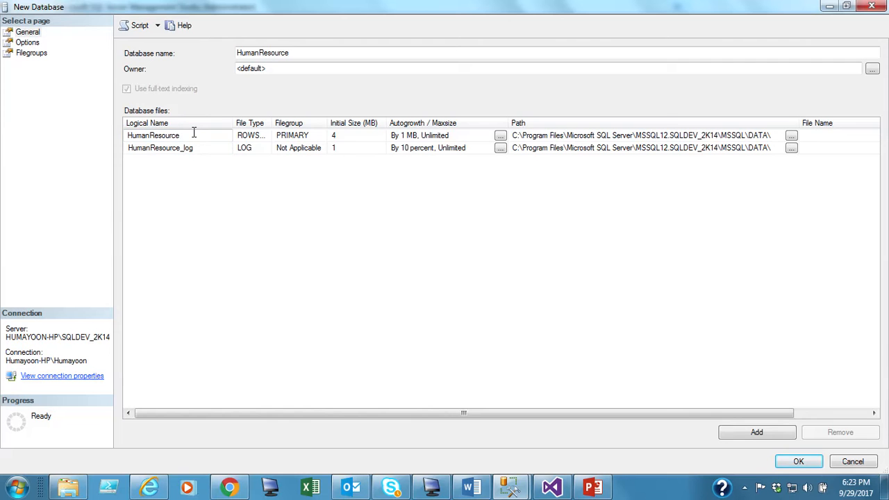
{"action": "left_click", "coordinate": [195, 149]}
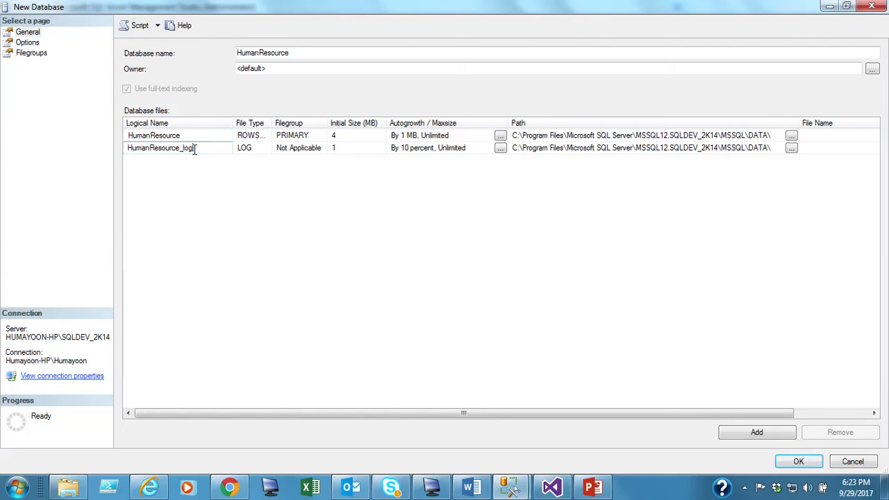
{"action": "left_click_drag", "start_coordinate": [195, 149], "coordinate": [180, 148]}
{"action": "left_click", "coordinate": [202, 147]}
{"action": "left_click_drag", "start_coordinate": [202, 147], "coordinate": [105, 143]}
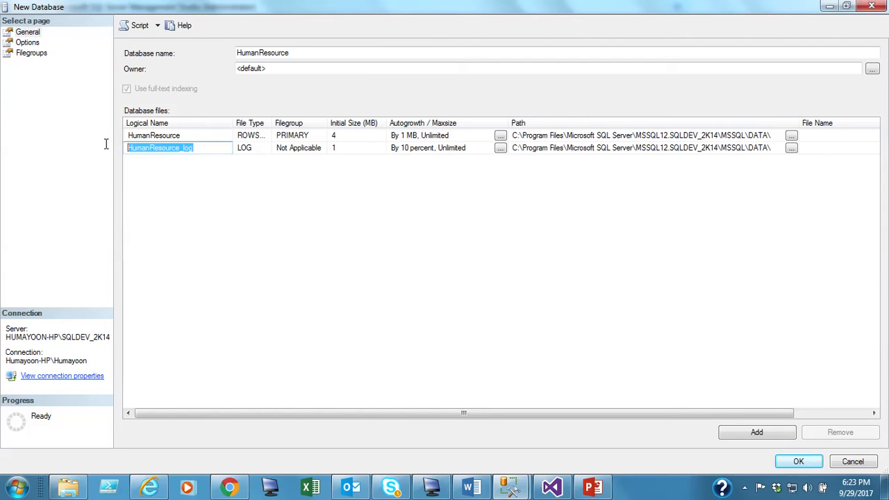
{"action": "left_click", "coordinate": [215, 151]}
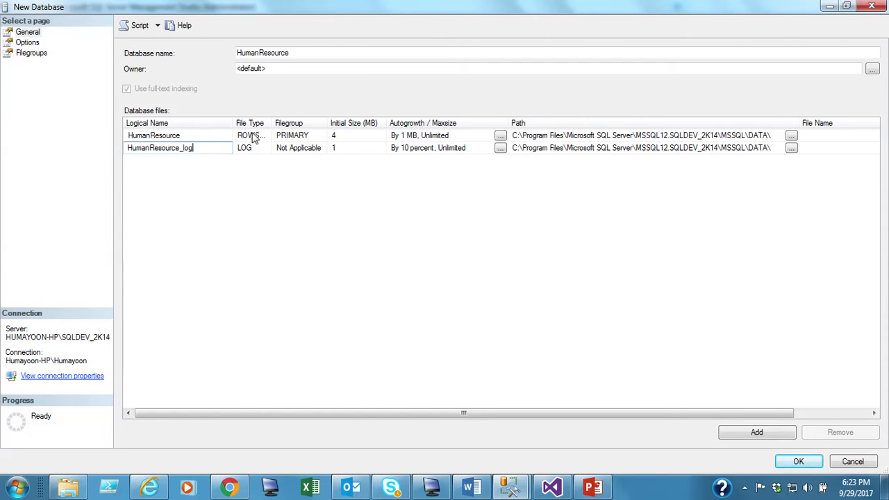
{"action": "left_click", "coordinate": [186, 137]}
Widen the File Type column and set the HumanResource data file's initial size to 10 MB
{"action": "left_click_drag", "start_coordinate": [274, 123], "coordinate": [328, 123]}
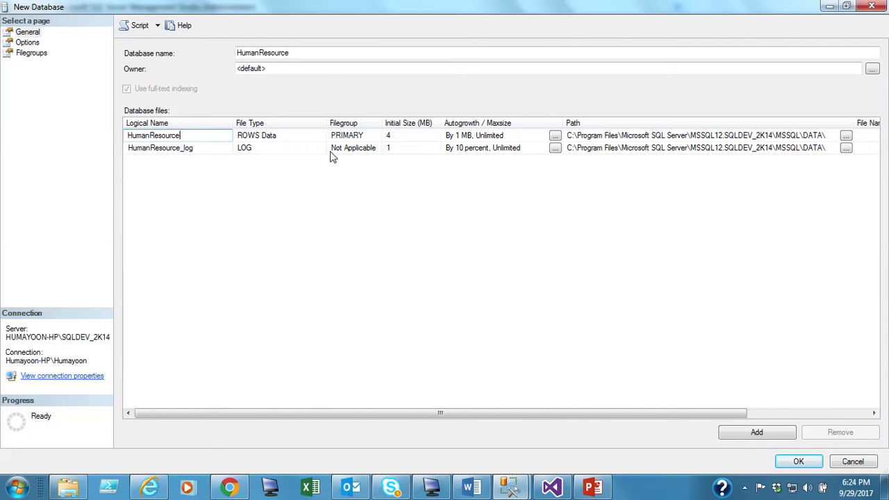
{"action": "left_click", "coordinate": [294, 135]}
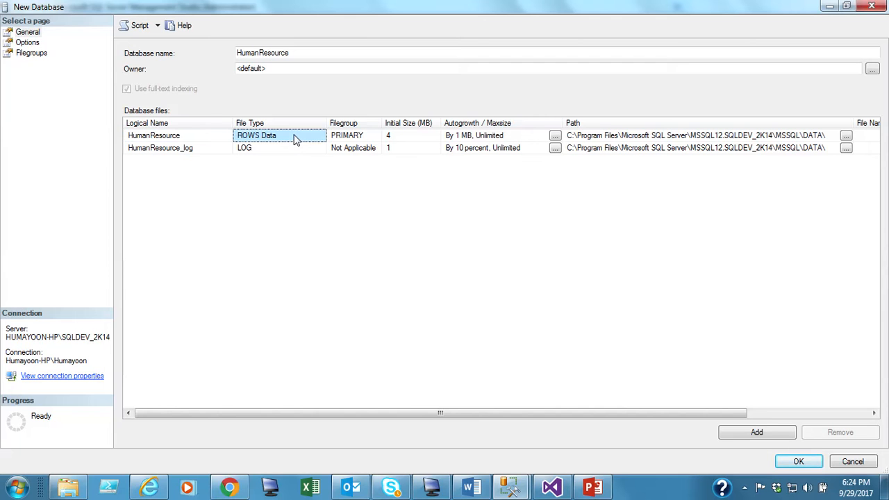
{"action": "left_click", "coordinate": [357, 138]}
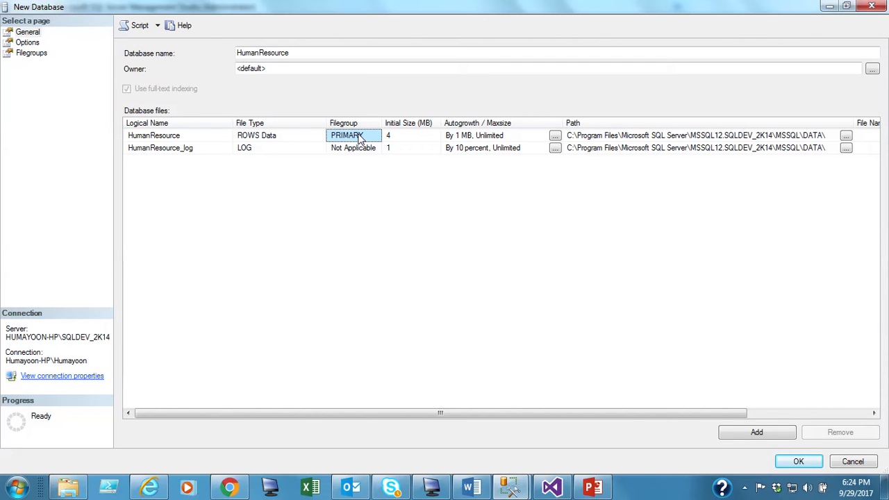
{"action": "left_click", "coordinate": [421, 136]}
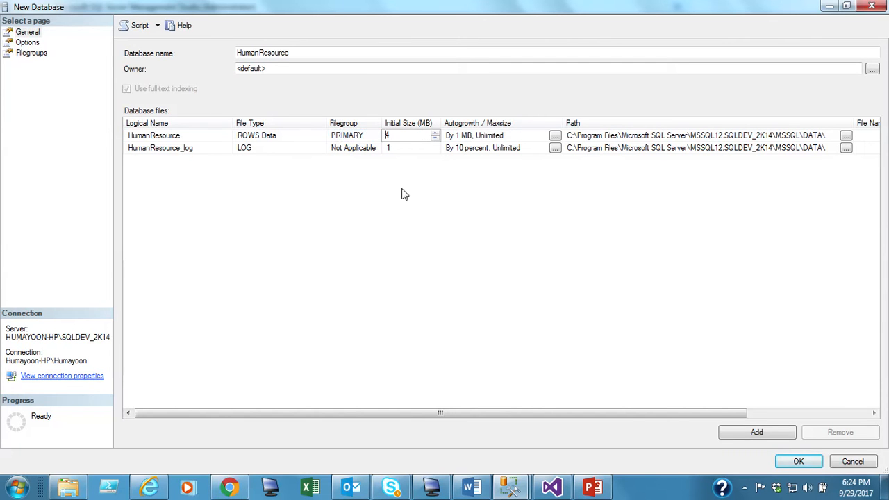
{"action": "left_click", "coordinate": [435, 134]}
{"action": "left_click", "coordinate": [435, 133]}
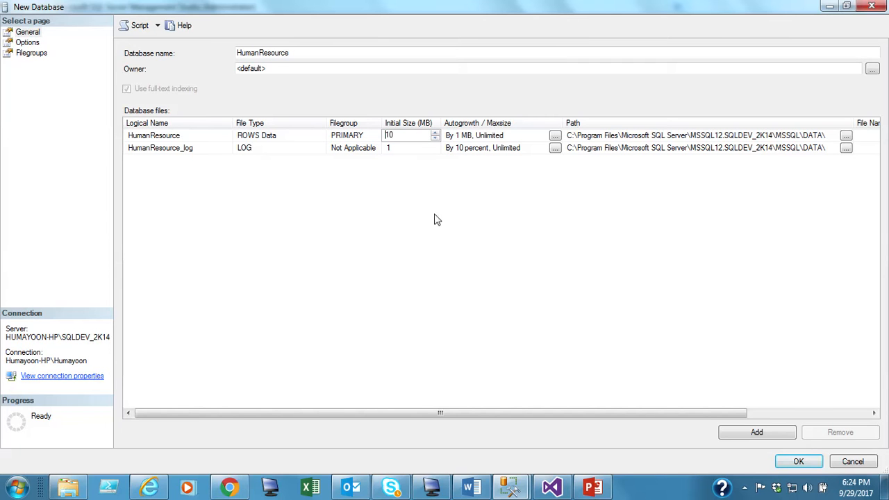
Switch the HumanResource data file's autogrowth to percent and set it to 30
{"action": "left_click", "coordinate": [517, 138]}
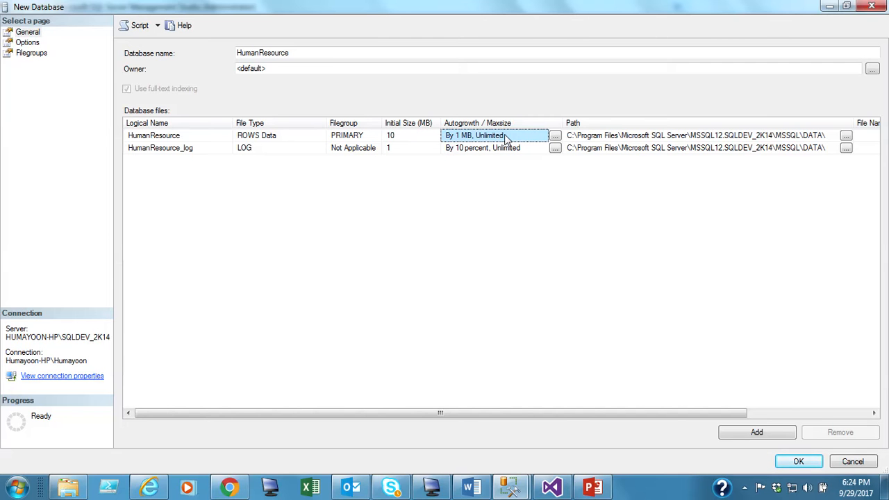
{"action": "left_click", "coordinate": [555, 136]}
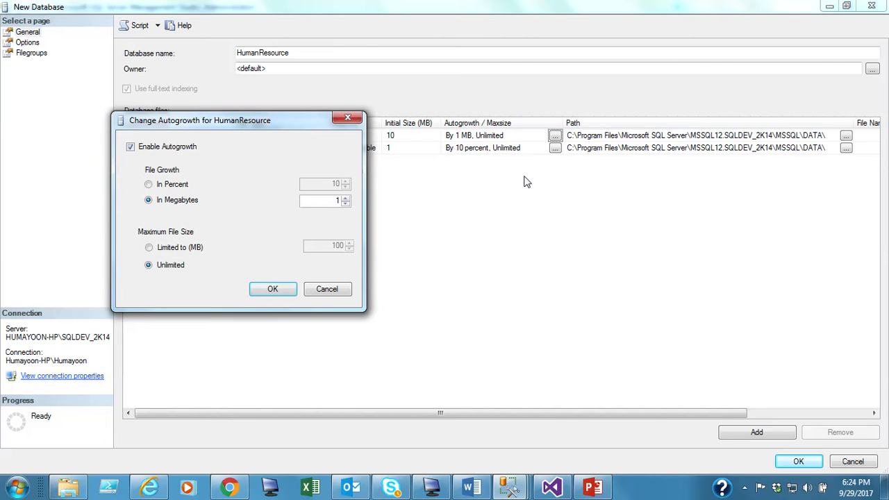
{"action": "left_click", "coordinate": [149, 184]}
{"action": "left_click", "coordinate": [345, 182]}
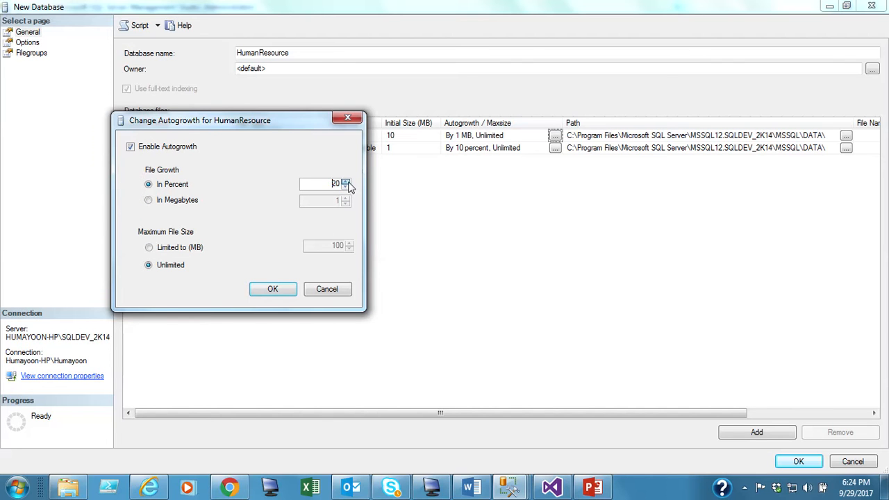
{"action": "left_click", "coordinate": [346, 182]}
Try limiting the HumanResource data file's maximum size to 100 MB
{"action": "left_click", "coordinate": [150, 247]}
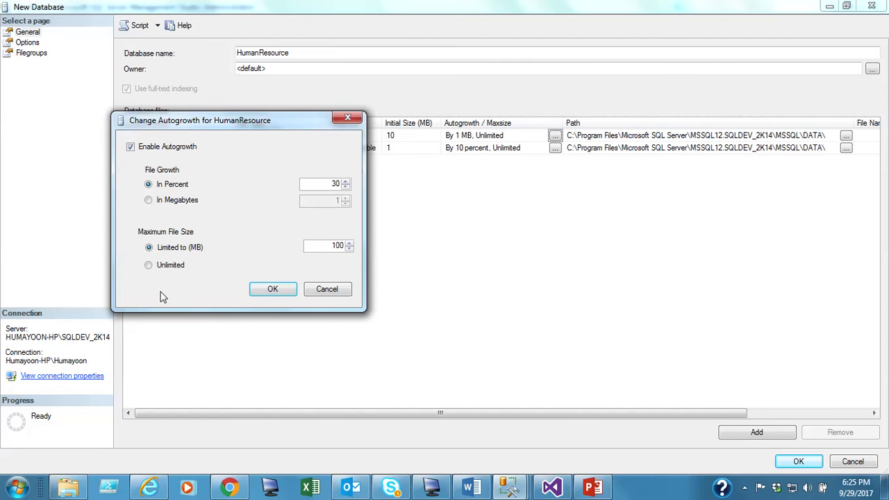
{"action": "double_click", "coordinate": [322, 246]}
{"action": "left_click", "coordinate": [332, 246]}
Set the data file's growth to 10 percent with an unlimited maximum file size and apply the autogrowth settings
{"action": "double_click", "coordinate": [328, 184]}
{"action": "type", "text": "10"}
{"action": "left_click", "coordinate": [149, 268]}
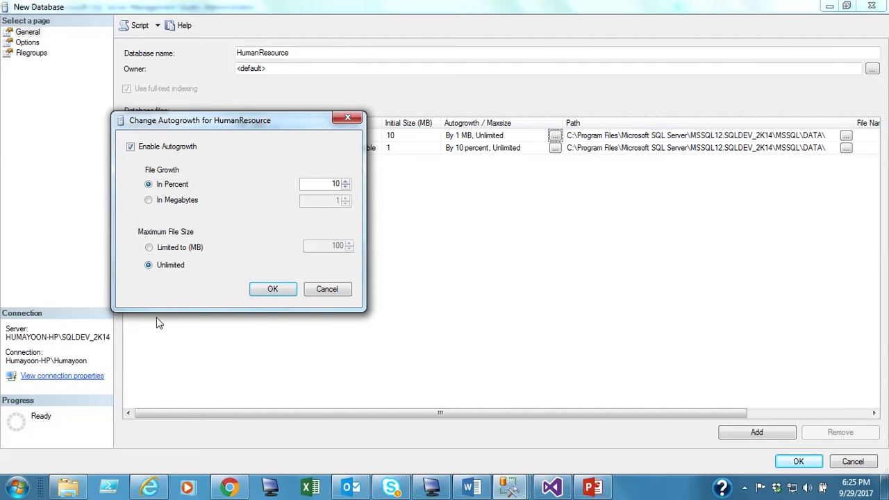
{"action": "left_click", "coordinate": [264, 292]}
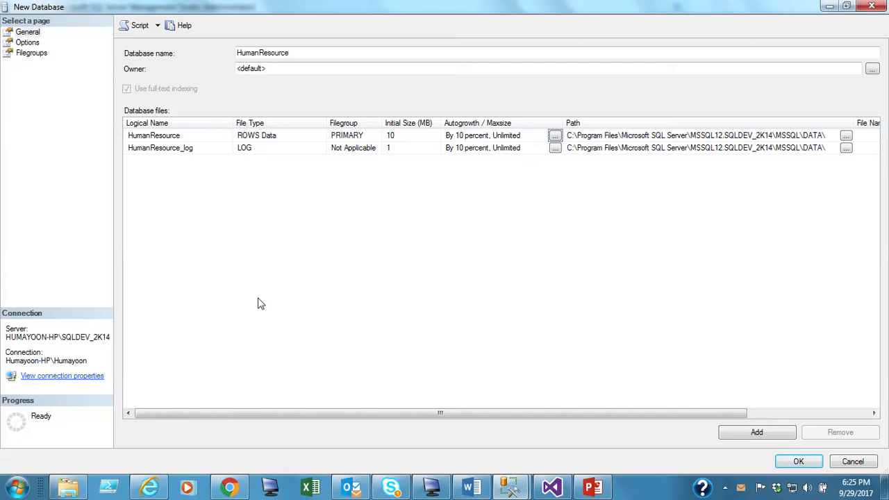
Review the HumanResource_log file's logical name, file type, filegroup and storage path
{"action": "left_click", "coordinate": [187, 147]}
{"action": "left_click", "coordinate": [261, 155]}
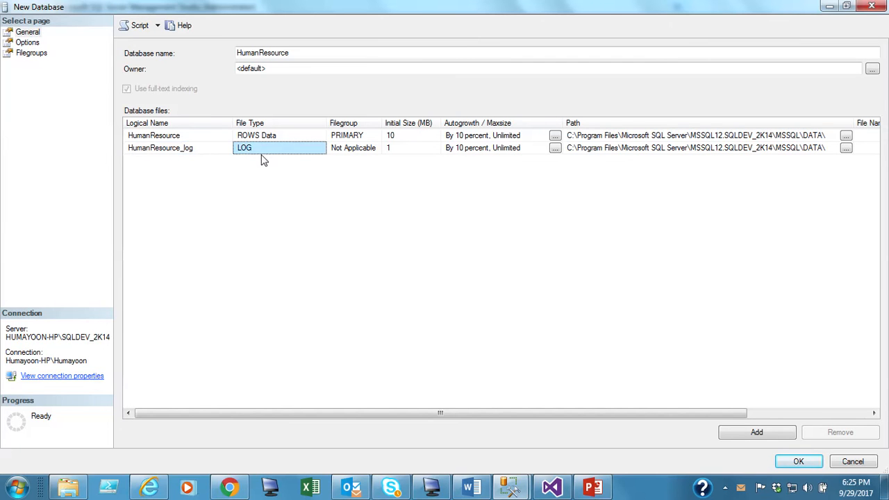
{"action": "left_click", "coordinate": [347, 155]}
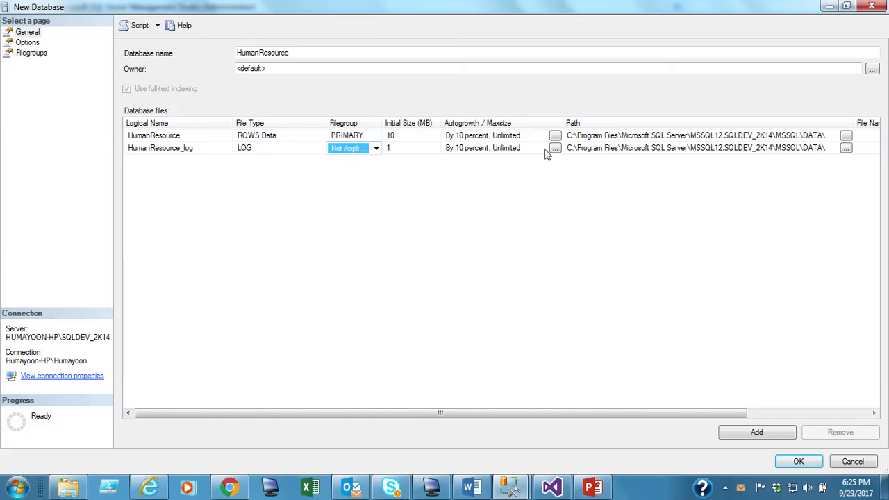
{"action": "left_click", "coordinate": [690, 144]}
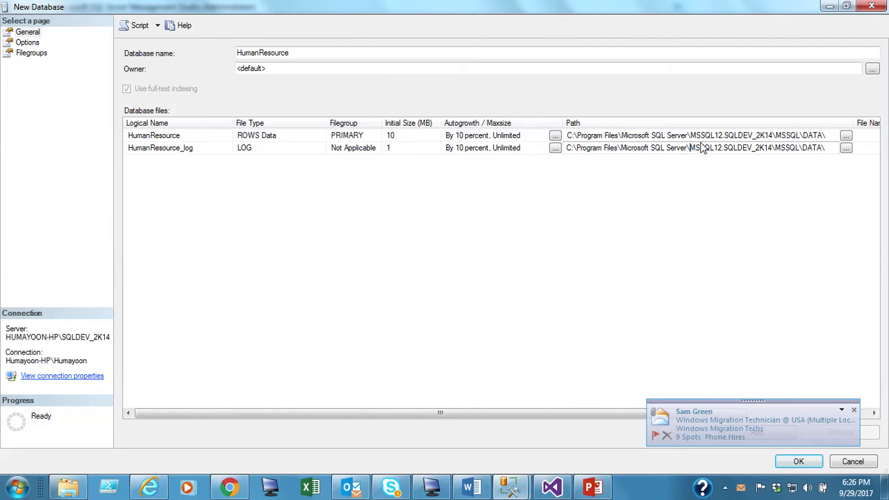
Examine the storage path of the HumanResource data file
{"action": "left_click", "coordinate": [731, 136]}
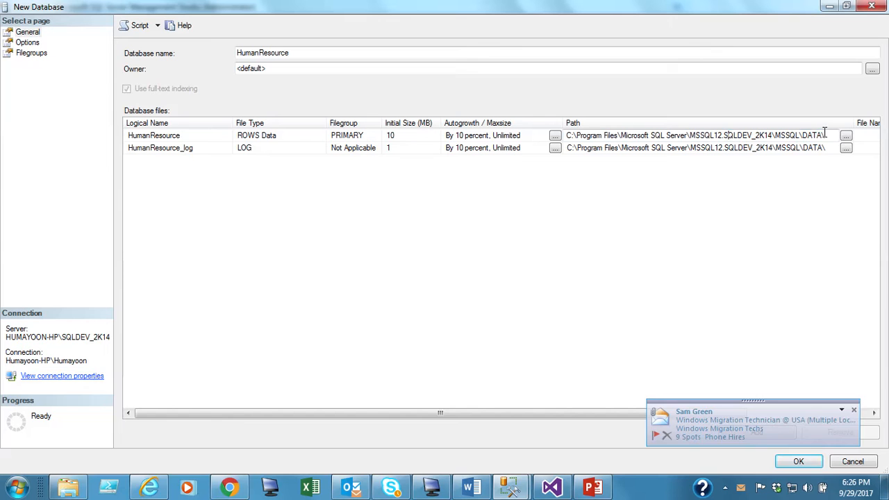
{"action": "left_click_drag", "start_coordinate": [826, 136], "coordinate": [570, 136]}
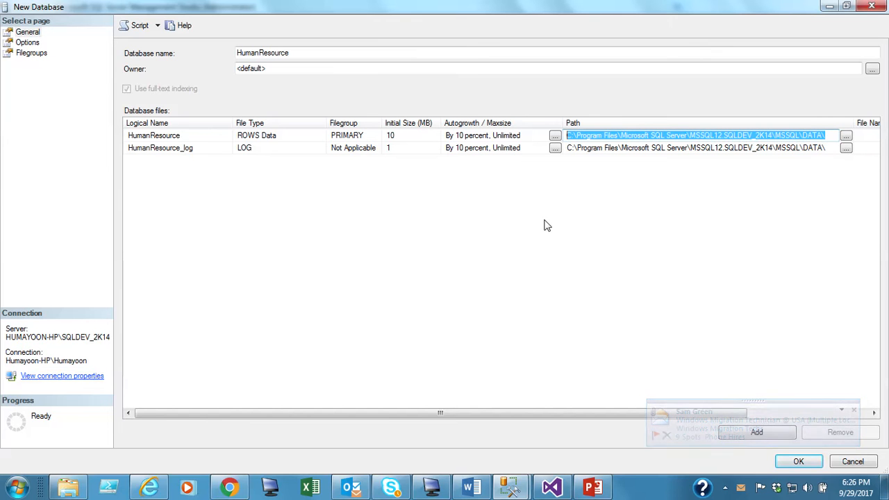
{"action": "left_click", "coordinate": [654, 136]}
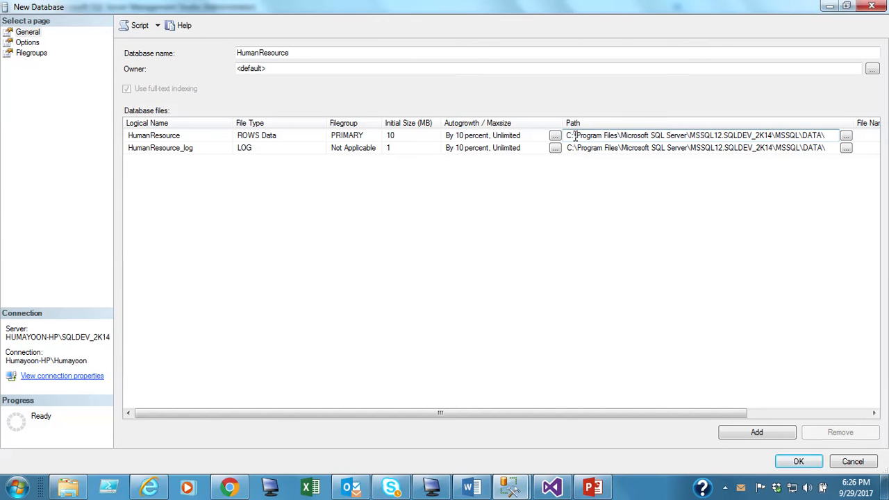
{"action": "left_click_drag", "start_coordinate": [619, 136], "coordinate": [830, 142]}
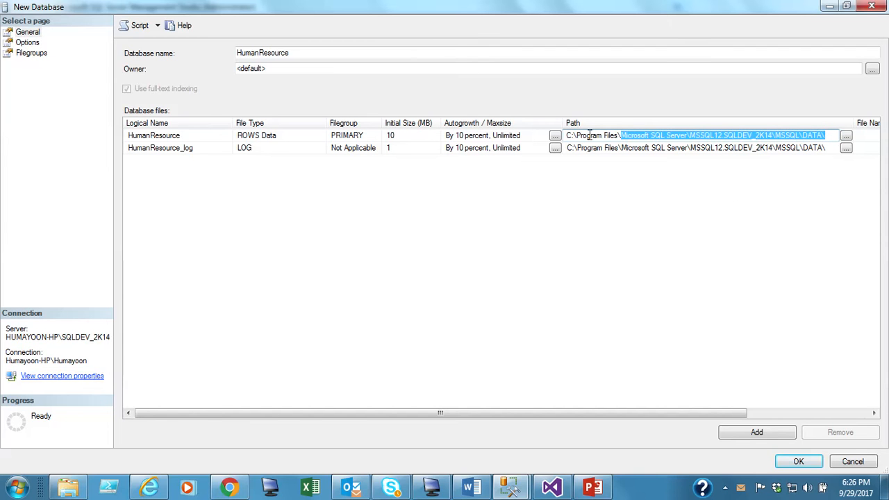
{"action": "left_click", "coordinate": [656, 135]}
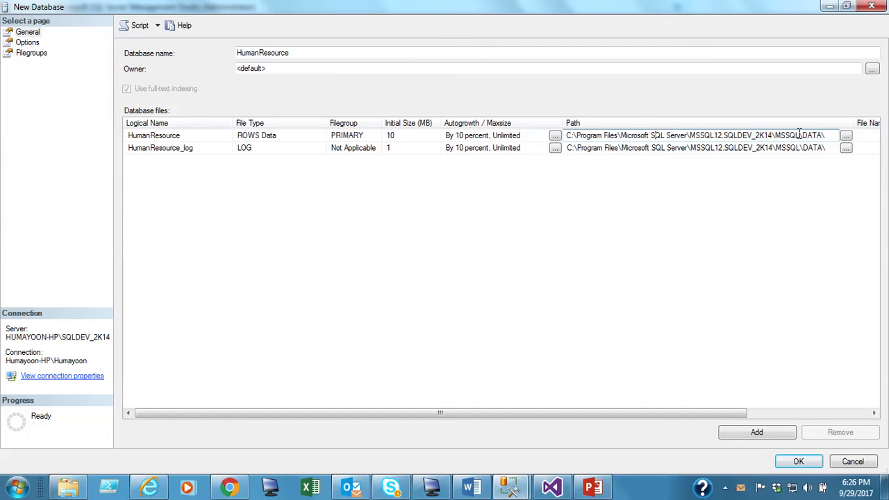
Browse the folders on the server's C: drive for the data file location, leaving the path as it is
{"action": "left_click", "coordinate": [845, 137]}
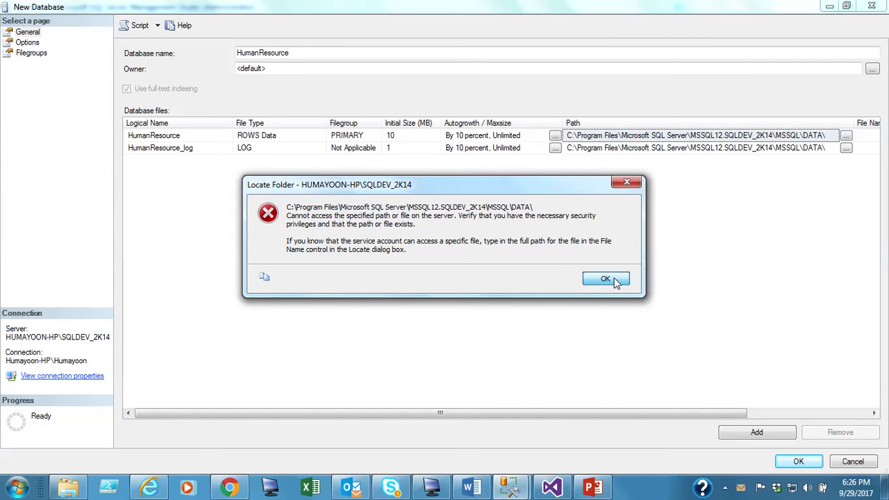
{"action": "left_click", "coordinate": [606, 279]}
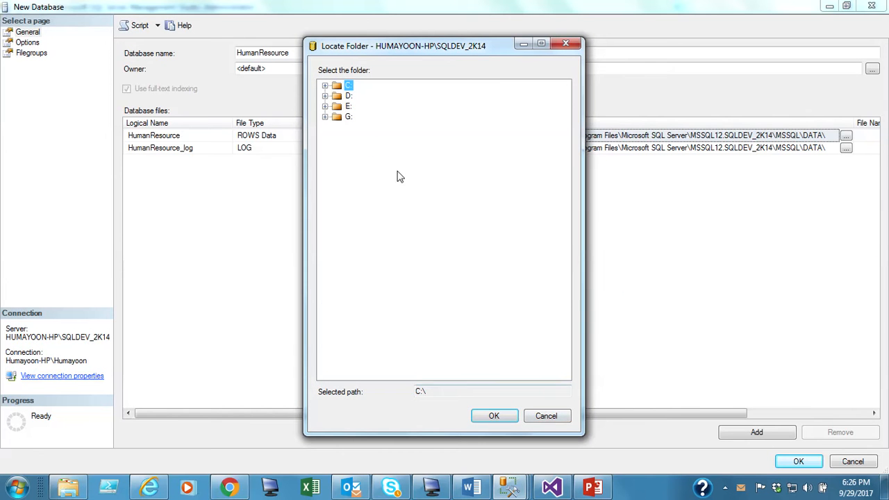
{"action": "left_click", "coordinate": [325, 86]}
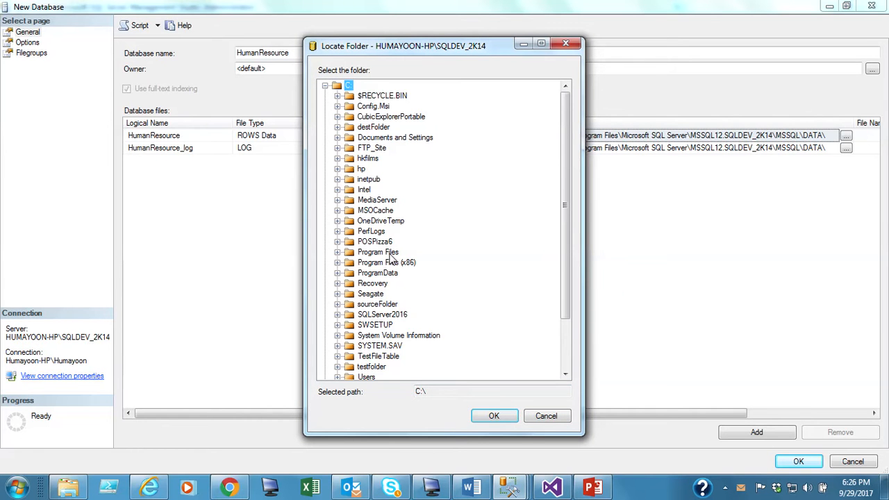
{"action": "left_click", "coordinate": [546, 416]}
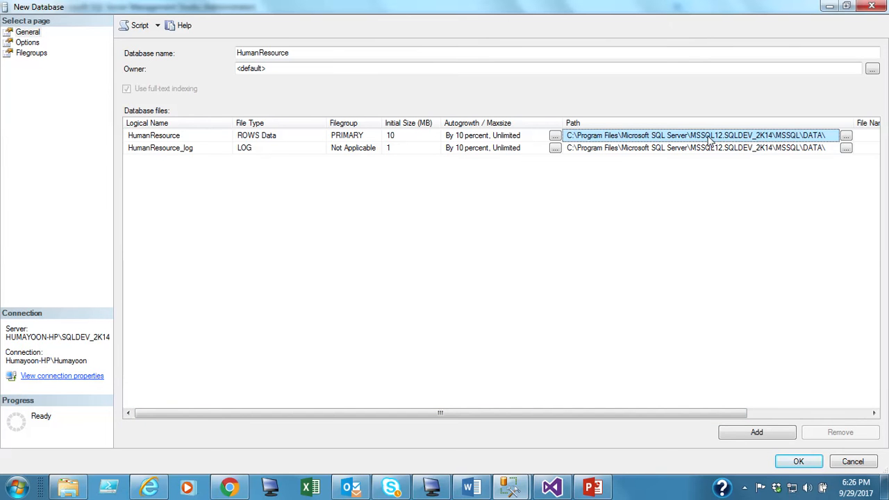
Check the File Name field of the HumanResource data file and the database name
{"action": "left_click_drag", "start_coordinate": [698, 413], "coordinate": [827, 412]}
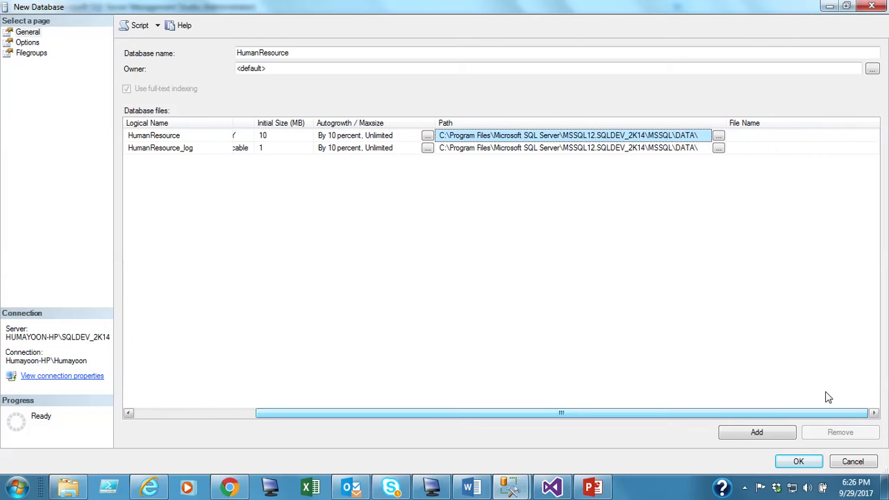
{"action": "left_click", "coordinate": [770, 136]}
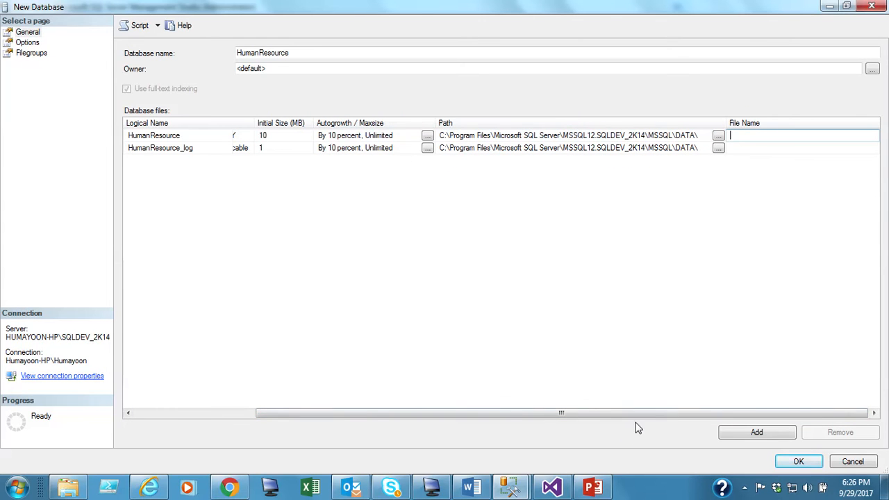
{"action": "left_click_drag", "start_coordinate": [651, 414], "coordinate": [406, 403]}
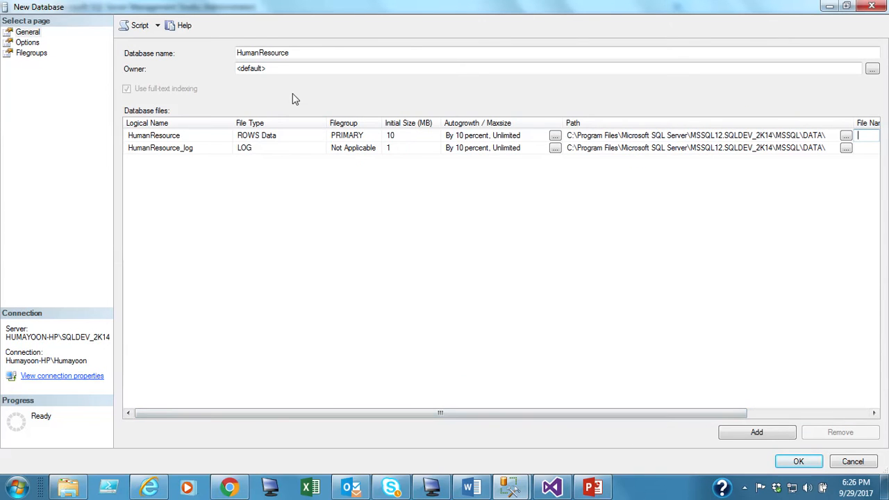
{"action": "left_click", "coordinate": [300, 53]}
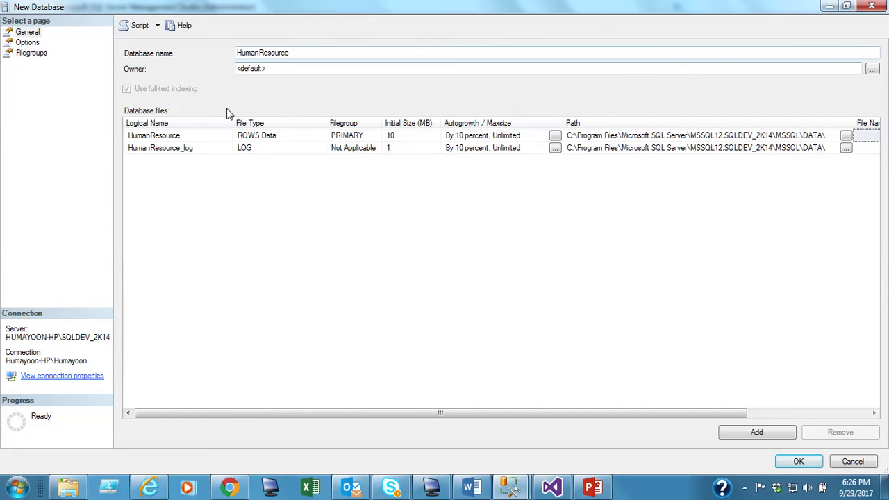
Look through the collations available in the new database's options, keeping the default collation
{"action": "left_click", "coordinate": [26, 43]}
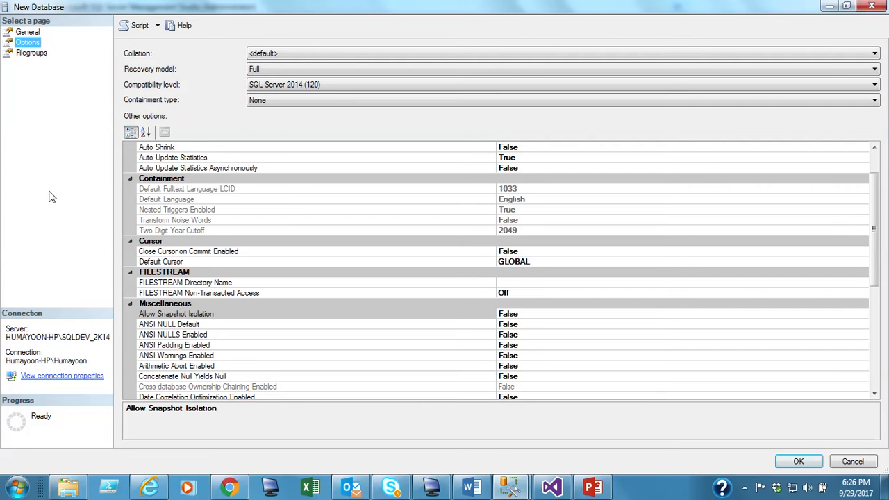
{"action": "left_click", "coordinate": [265, 56]}
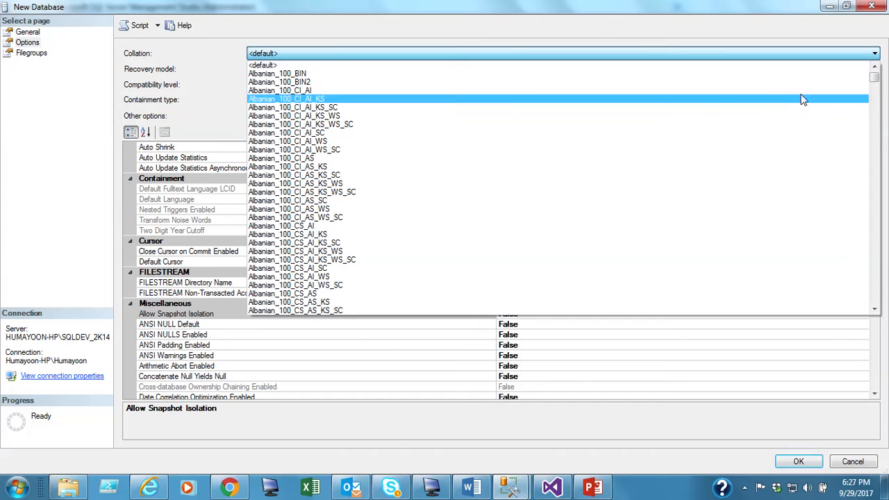
{"action": "left_click_drag", "start_coordinate": [874, 78], "coordinate": [861, 282]}
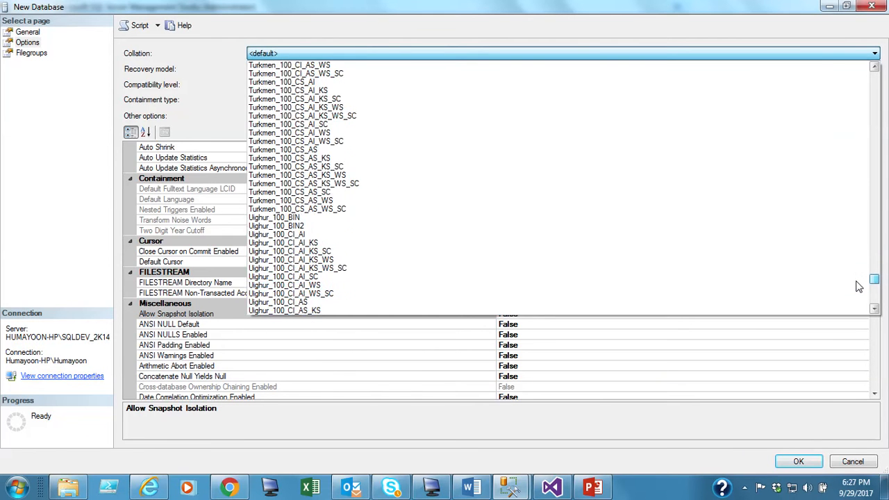
{"action": "left_click", "coordinate": [430, 57]}
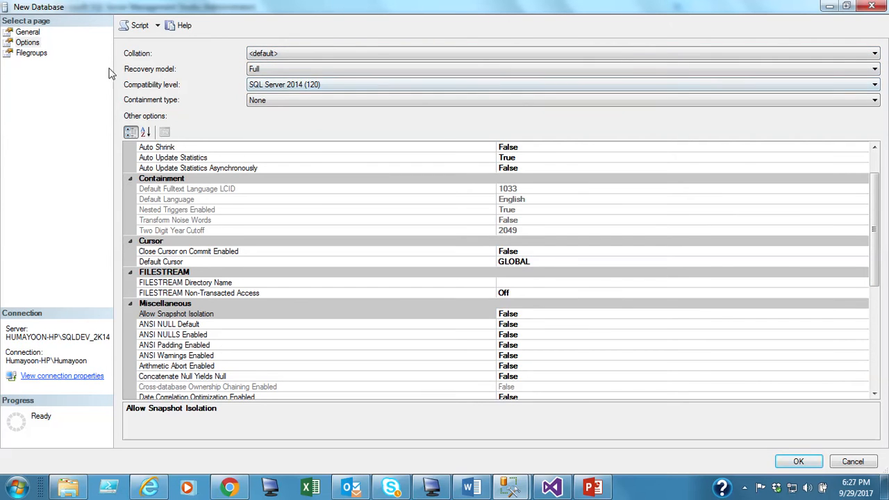
Choose the Full recovery model and review the database's automatic statistics and FILESTREAM options
{"action": "left_click", "coordinate": [418, 70]}
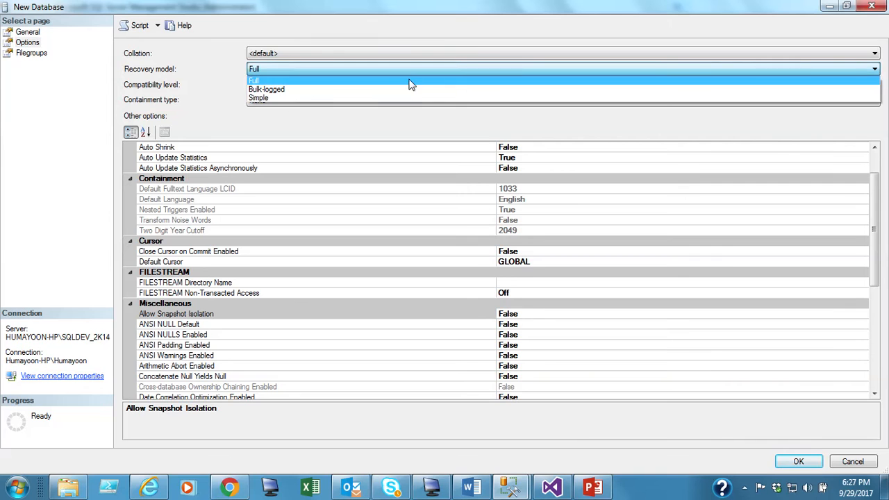
{"action": "left_click", "coordinate": [410, 81]}
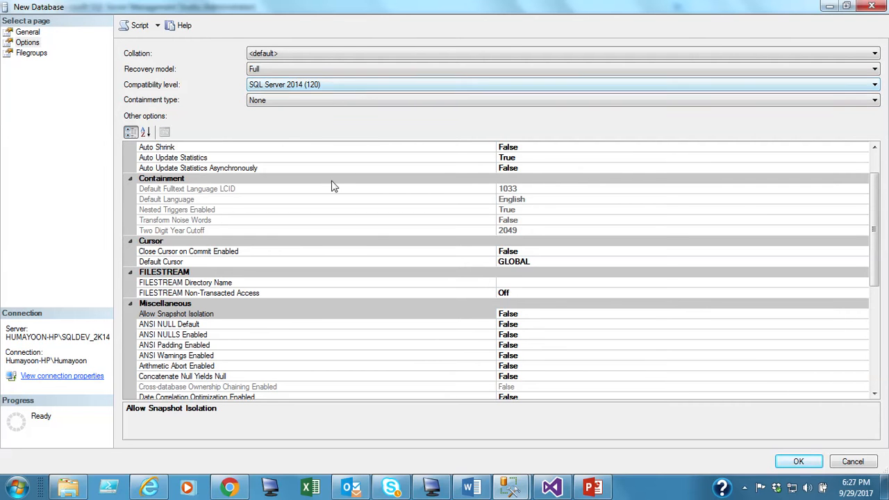
{"action": "left_click", "coordinate": [525, 160]}
{"action": "left_click", "coordinate": [527, 168]}
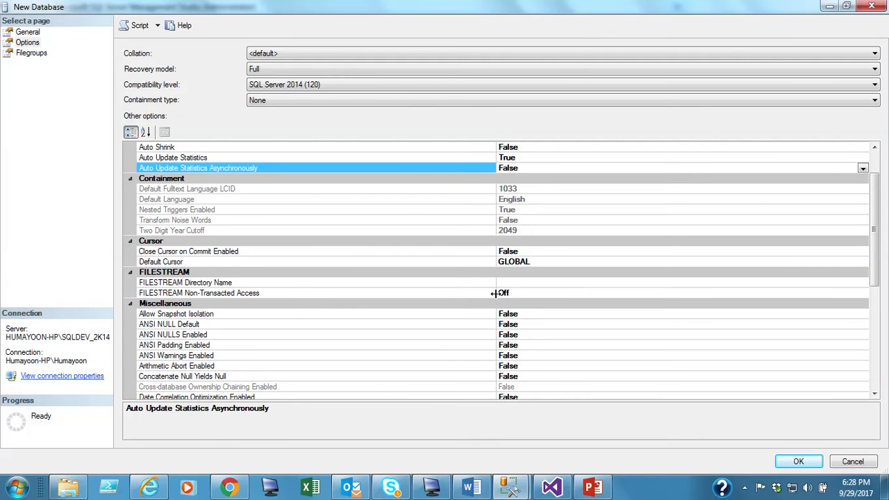
{"action": "left_click", "coordinate": [544, 284]}
{"action": "left_click", "coordinate": [538, 295]}
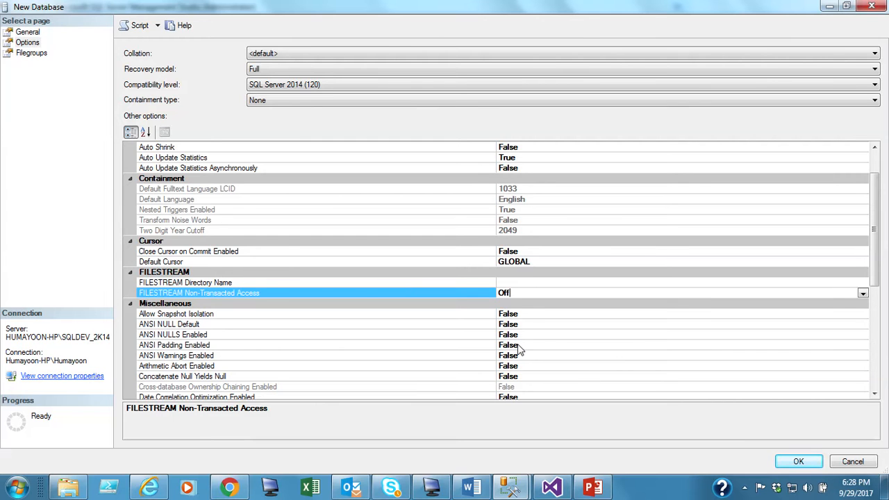
Review the new database's filegroups, and return through its options to the general settings
{"action": "left_click", "coordinate": [35, 53]}
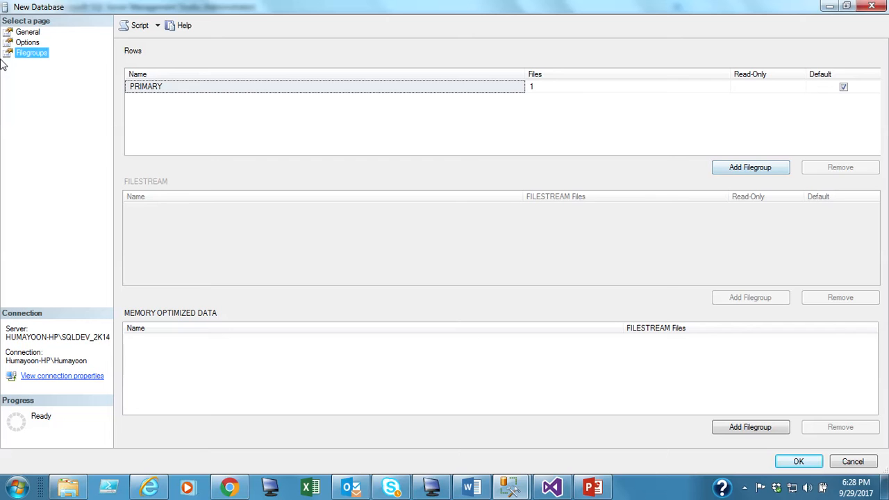
{"action": "left_click", "coordinate": [15, 43]}
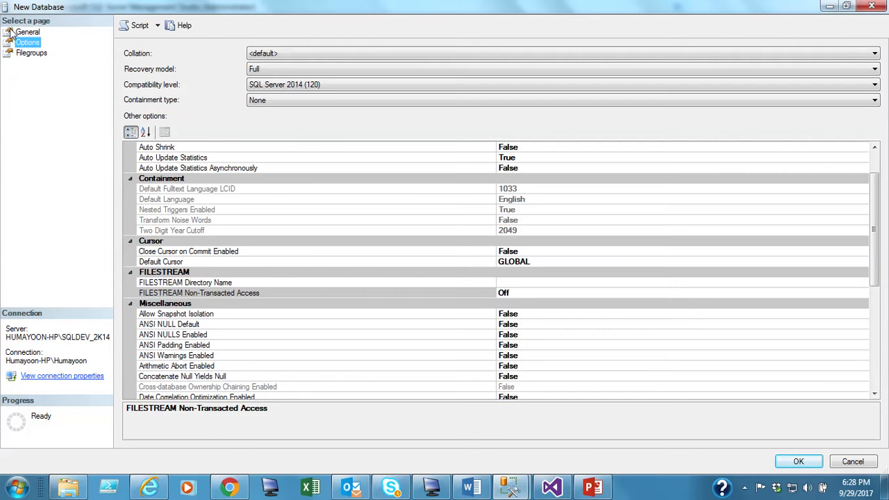
{"action": "left_click", "coordinate": [15, 32]}
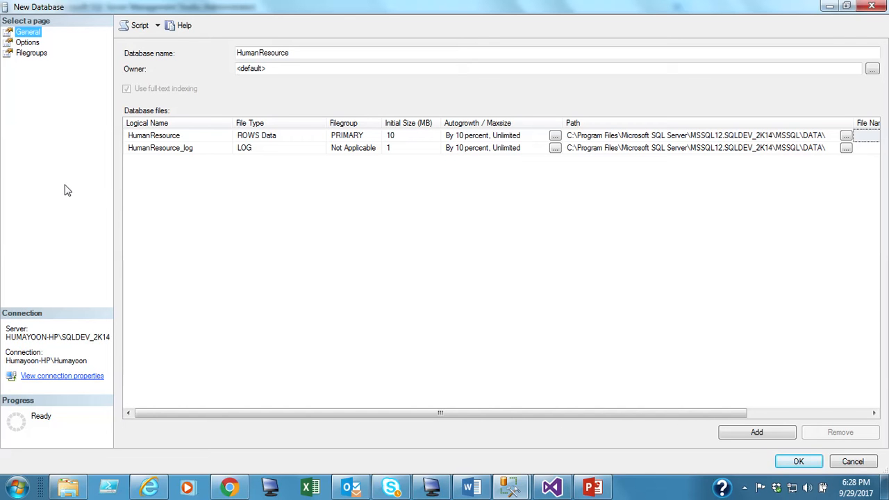
Check the available scripting choices, the database name and the option settings before creating the database
{"action": "left_click", "coordinate": [158, 27]}
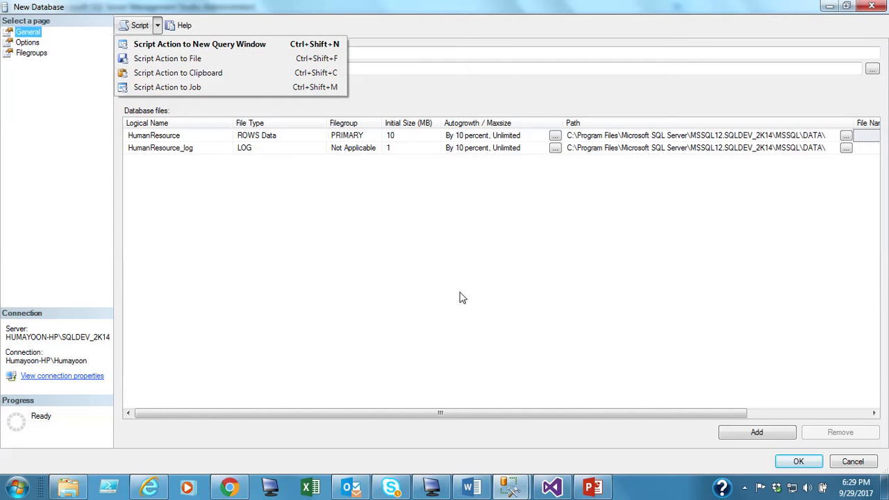
{"action": "left_click", "coordinate": [505, 88]}
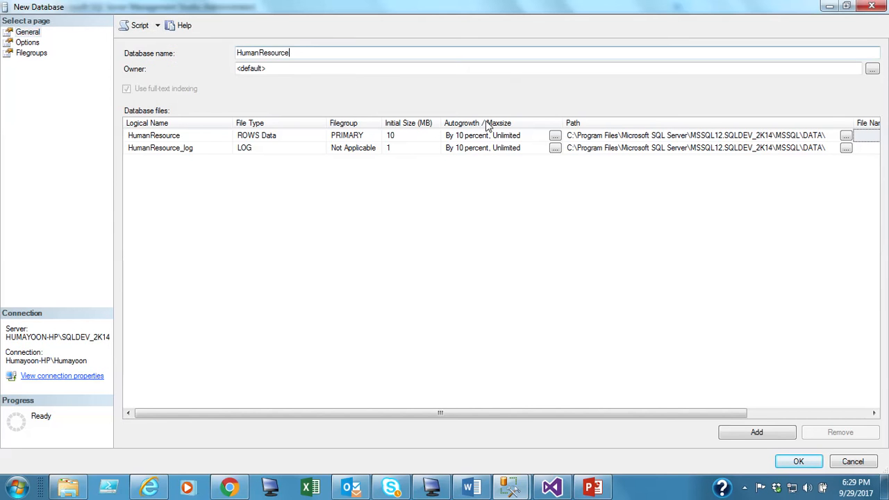
{"action": "double_click", "coordinate": [310, 49]}
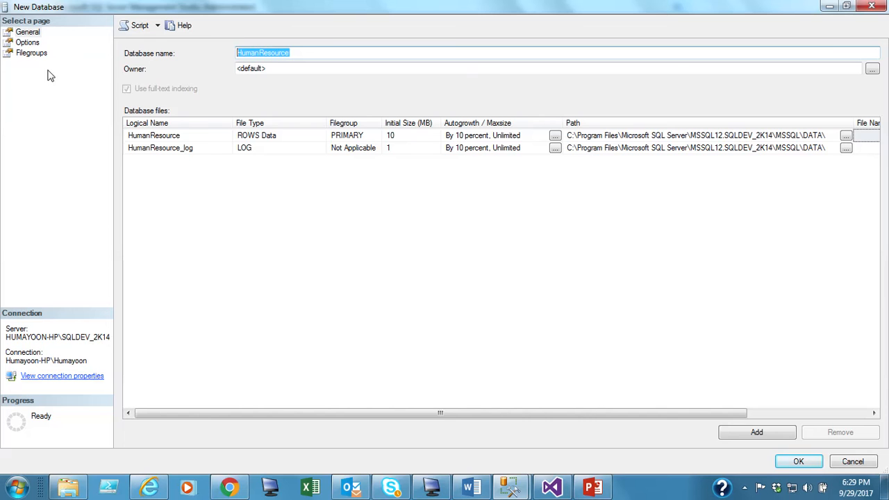
{"action": "left_click", "coordinate": [28, 42]}
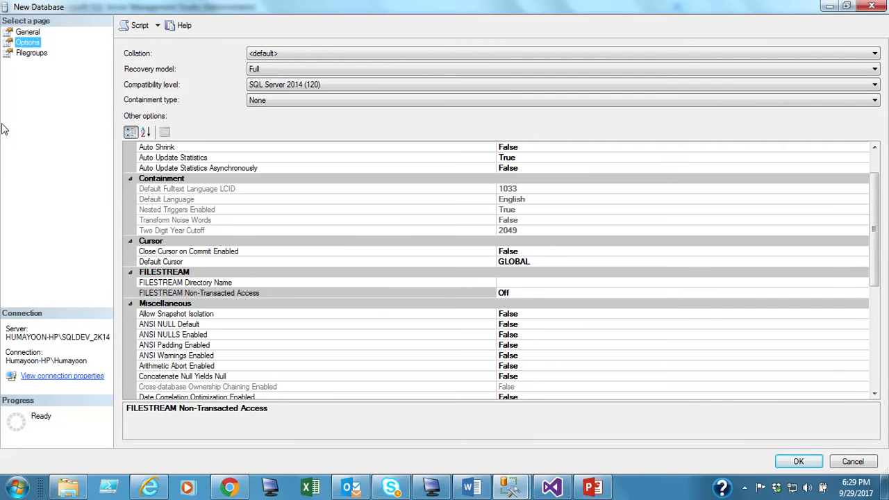
{"action": "left_click", "coordinate": [28, 32]}
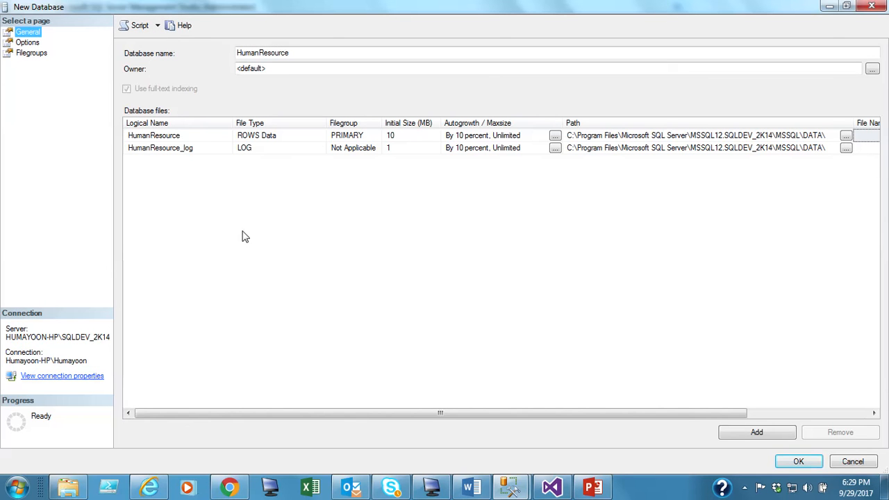
Script the database creation to a new query window and create the HumanResource database
{"action": "left_click", "coordinate": [157, 25]}
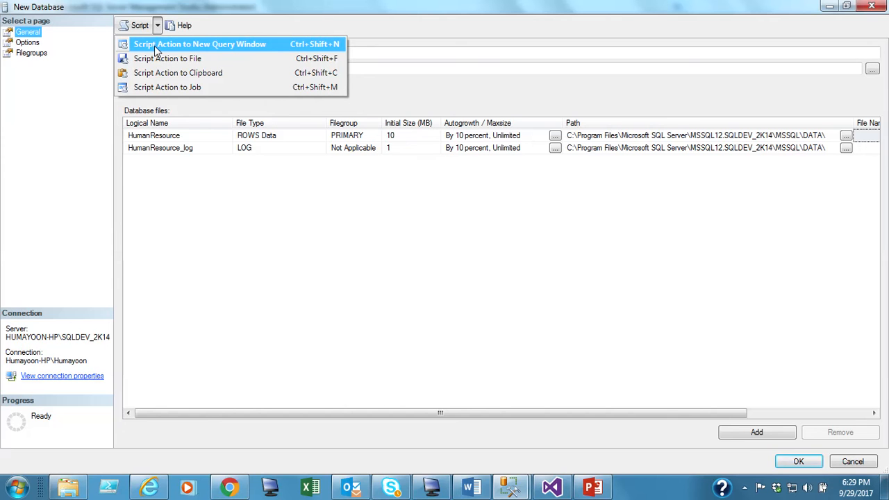
{"action": "left_click", "coordinate": [284, 45]}
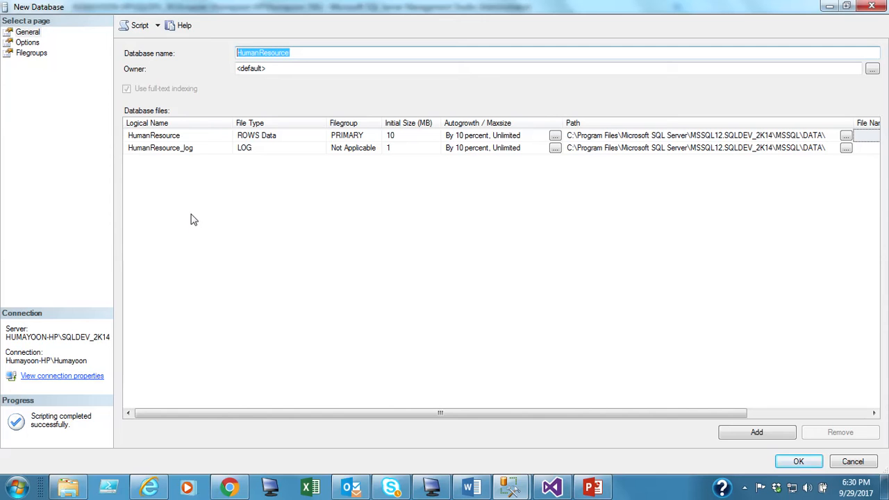
{"action": "left_click", "coordinate": [798, 460]}
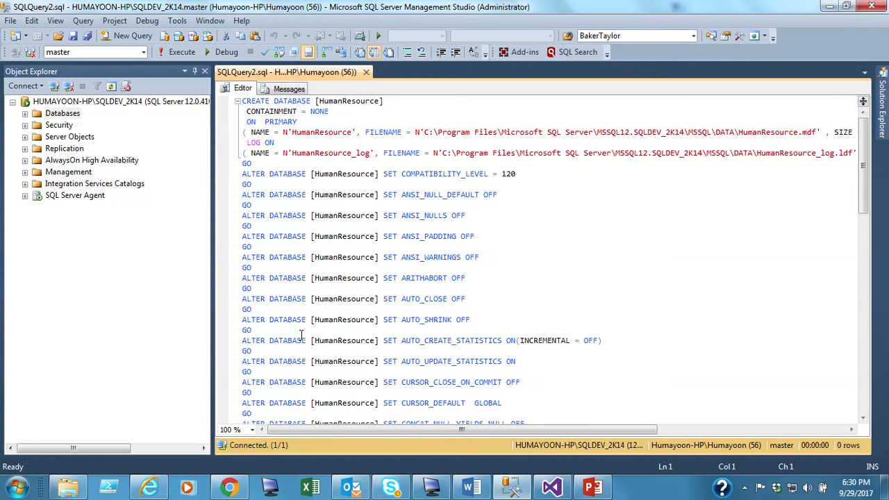
Check the generated creation script and find the HumanResource database among the server's databases
{"action": "left_click_drag", "start_coordinate": [866, 173], "coordinate": [866, 135]}
{"action": "double_click", "coordinate": [36, 115]}
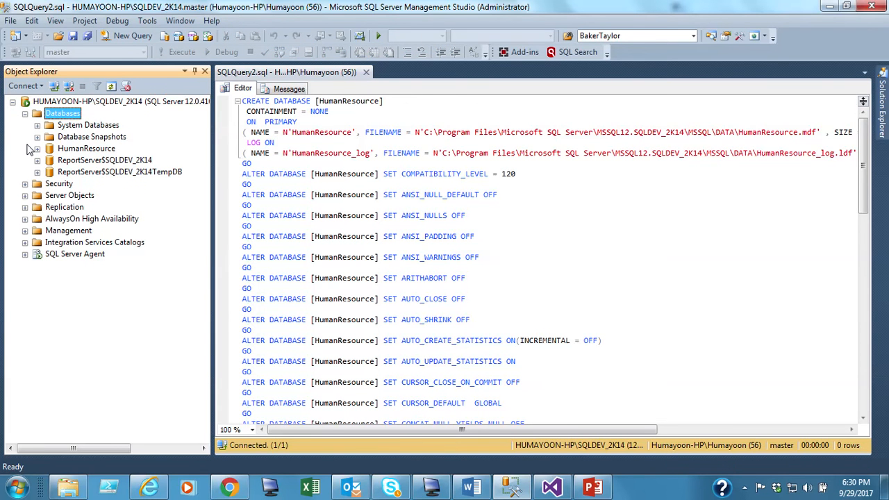
{"action": "left_click", "coordinate": [72, 149]}
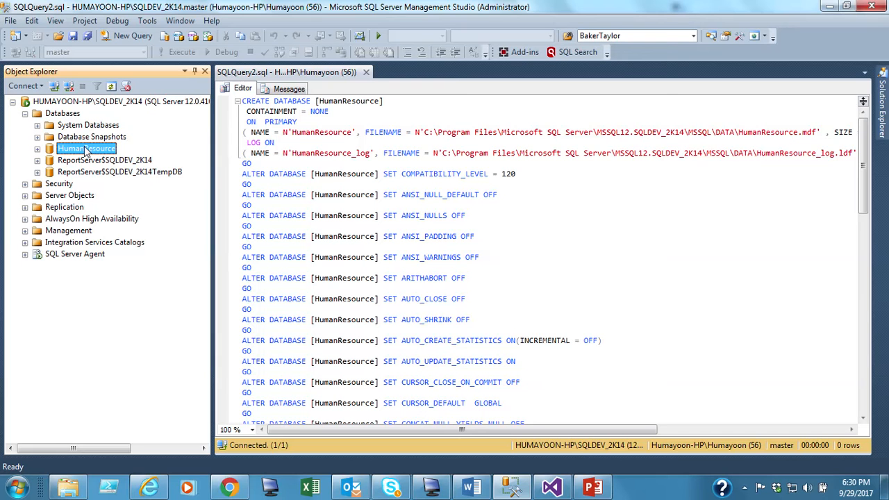
{"action": "left_click", "coordinate": [490, 239]}
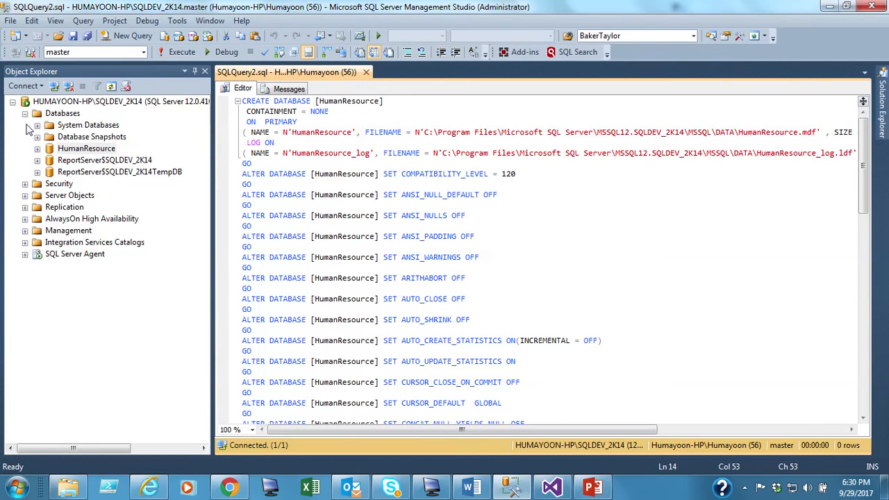
Inspect the HumanResource database's folders and its Tables contents, and collapse the database again
{"action": "left_click", "coordinate": [37, 149]}
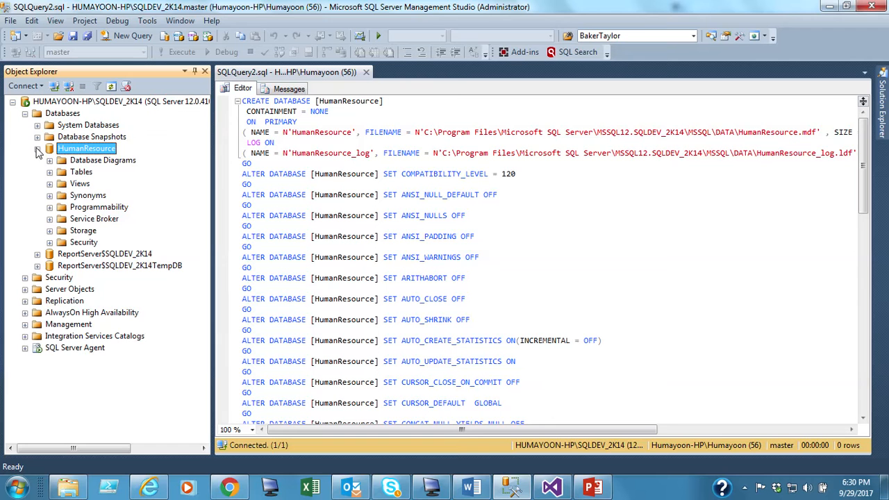
{"action": "left_click", "coordinate": [50, 172]}
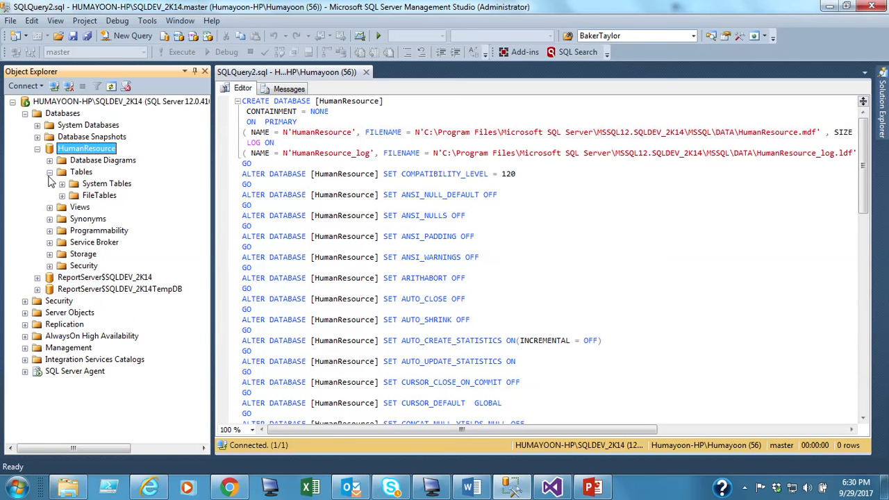
{"action": "left_click", "coordinate": [49, 172]}
{"action": "left_click", "coordinate": [37, 148]}
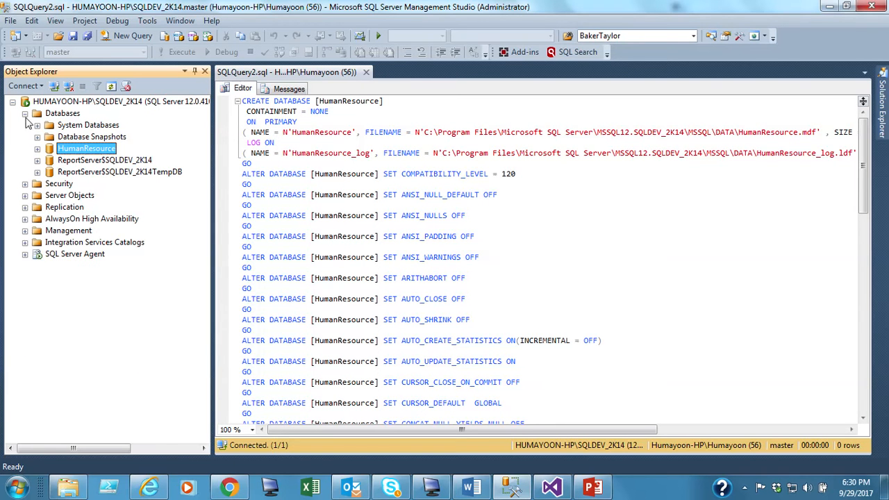
Delete the HumanResource database from the server, including its backup and restore history
{"action": "right_click", "coordinate": [64, 154]}
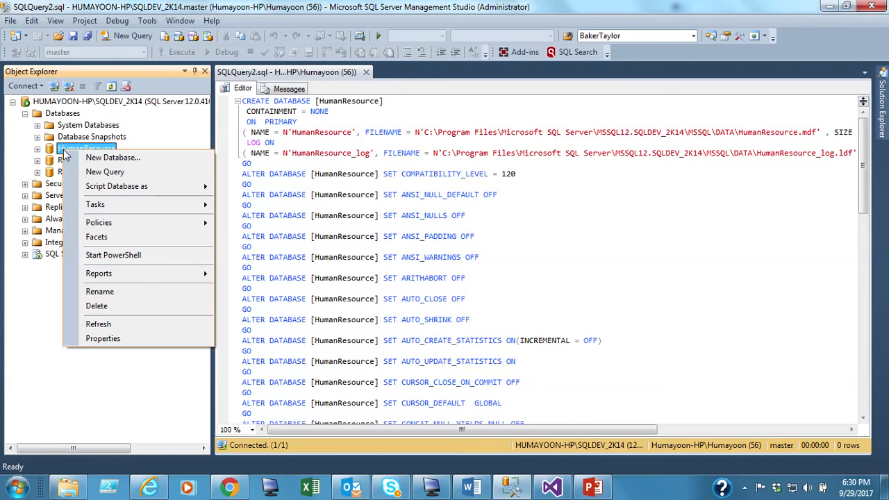
{"action": "left_click", "coordinate": [97, 306]}
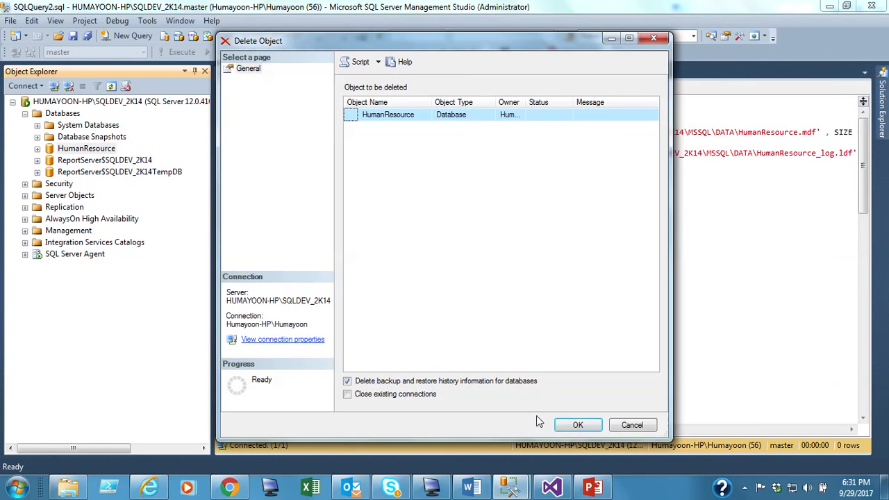
{"action": "left_click", "coordinate": [578, 425]}
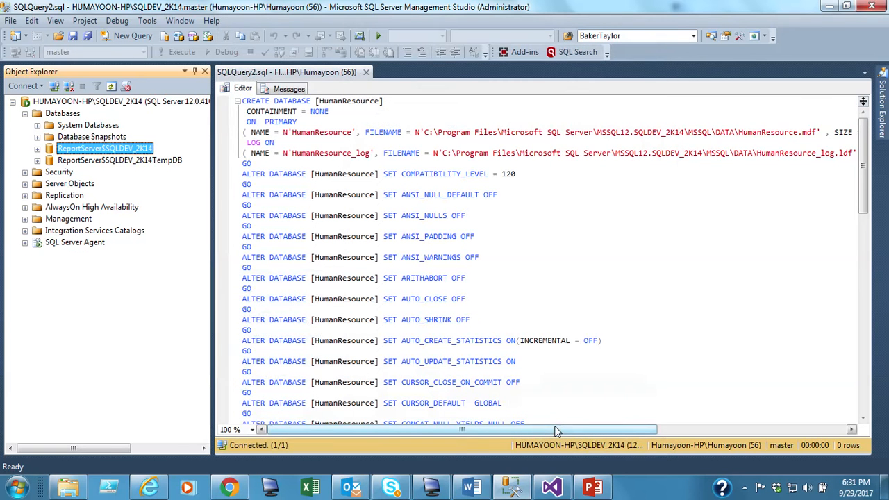
Parse the whole HumanResource creation script and trace the reported error to its statement
{"action": "left_click", "coordinate": [346, 121]}
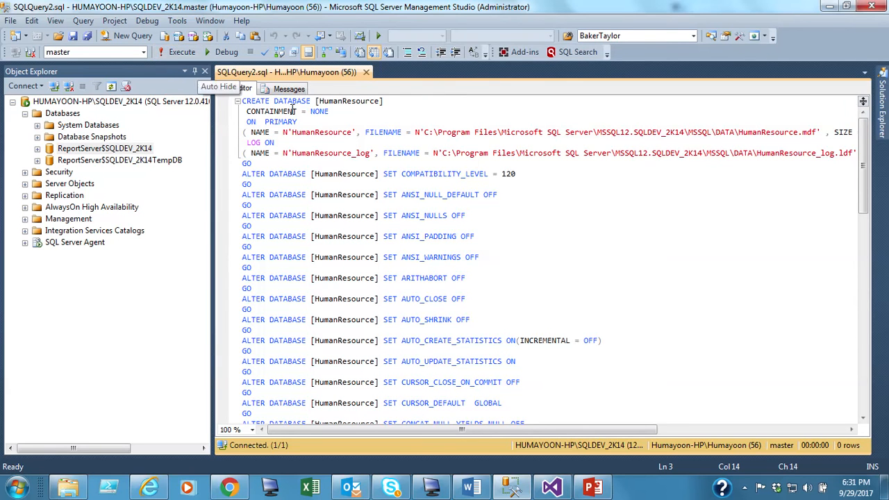
{"action": "left_click", "coordinate": [336, 110]}
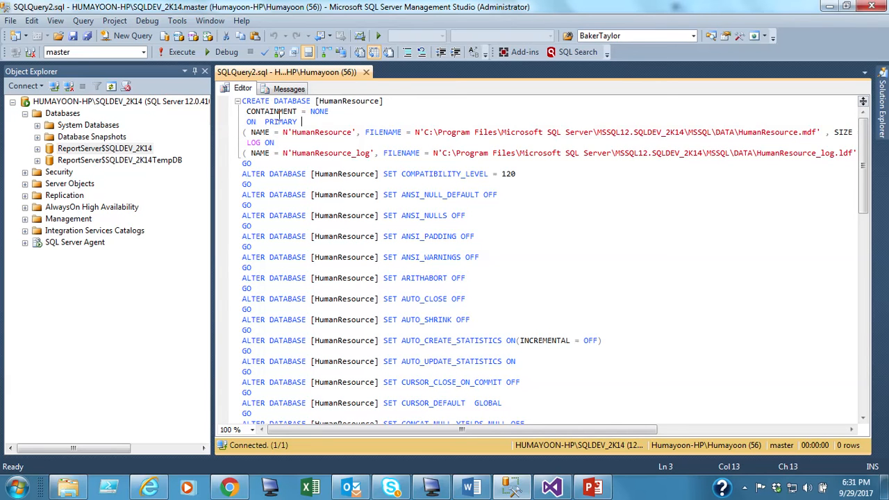
{"action": "left_click_drag", "start_coordinate": [393, 120], "coordinate": [198, 90]}
{"action": "left_click", "coordinate": [354, 115]}
{"action": "mouse_move", "coordinate": [862, 166]}
{"action": "left_mouse_down"}
{"action": "mouse_move", "coordinate": [863, 356]}
{"action": "mouse_move", "coordinate": [859, 165]}
{"action": "left_mouse_up"}
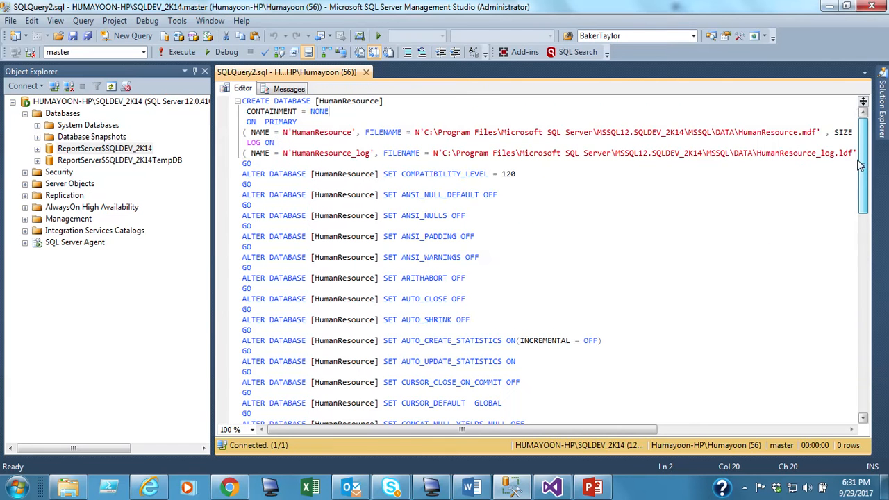
{"action": "left_click", "coordinate": [265, 54]}
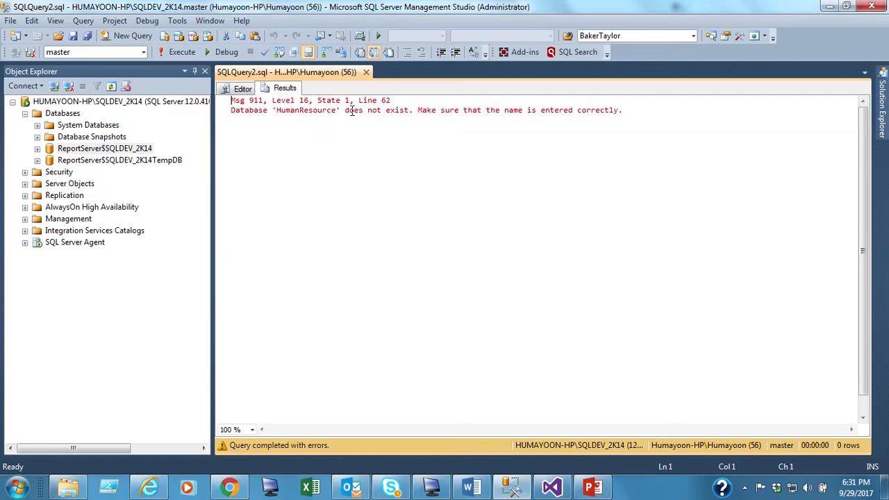
{"action": "double_click", "coordinate": [507, 109]}
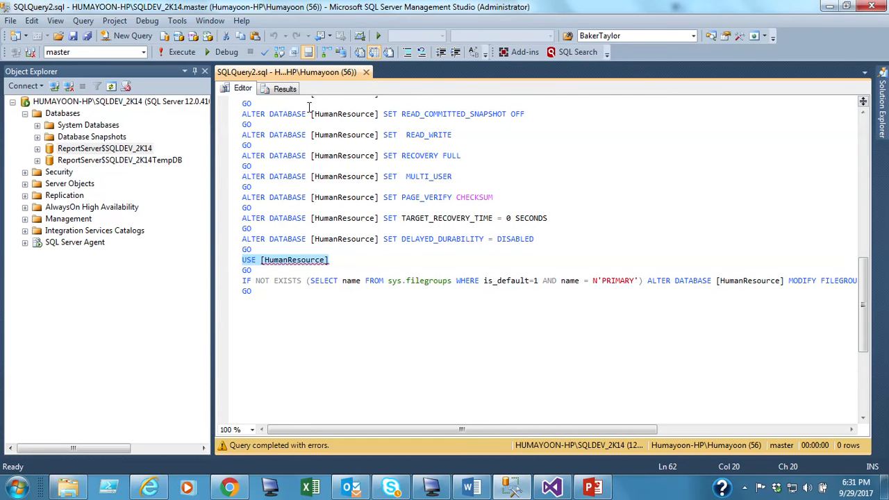
{"action": "left_click", "coordinate": [292, 88]}
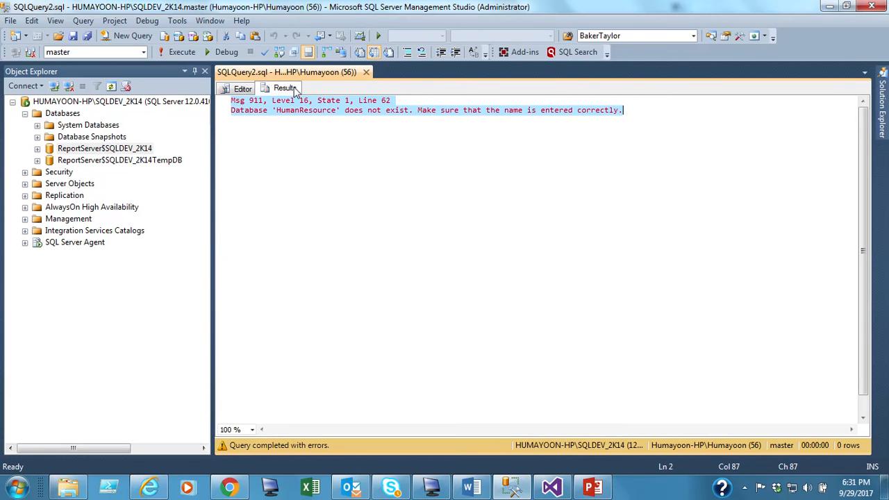
{"action": "double_click", "coordinate": [408, 109]}
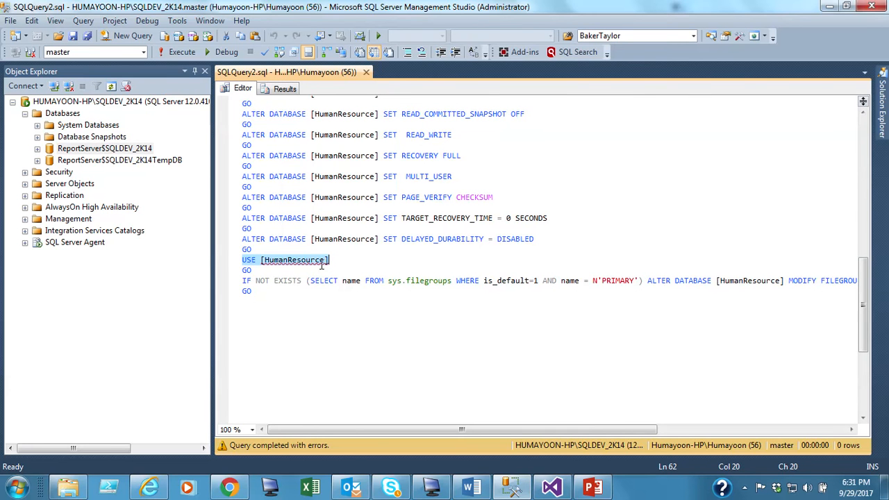
{"action": "mouse_move", "coordinate": [322, 264]}
Parse only the part of the script from CREATE DATABASE up to the line before USE [HumanResource]
{"action": "left_click_drag", "start_coordinate": [243, 261], "coordinate": [263, 291]}
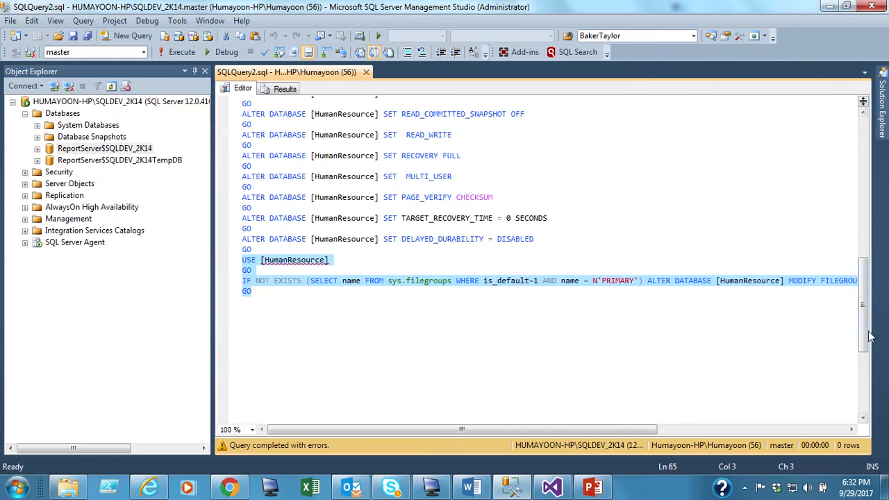
{"action": "left_click_drag", "start_coordinate": [864, 326], "coordinate": [876, 181]}
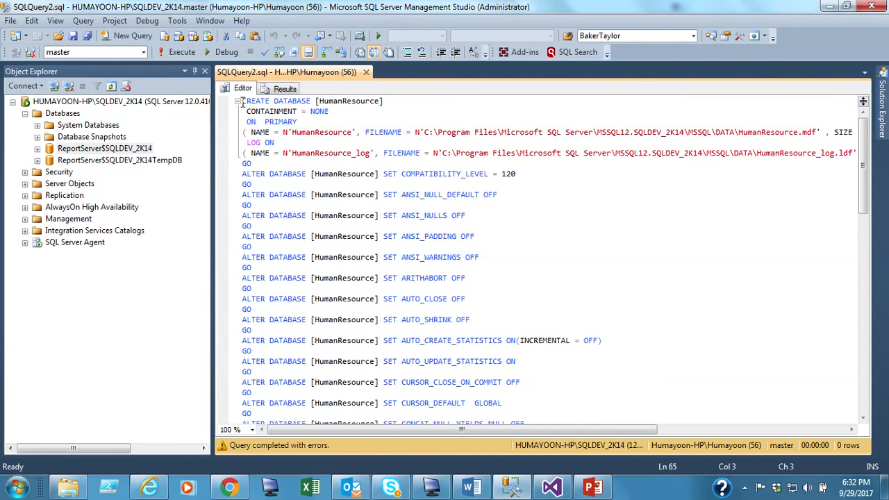
{"action": "left_click_drag", "start_coordinate": [242, 103], "coordinate": [501, 243]}
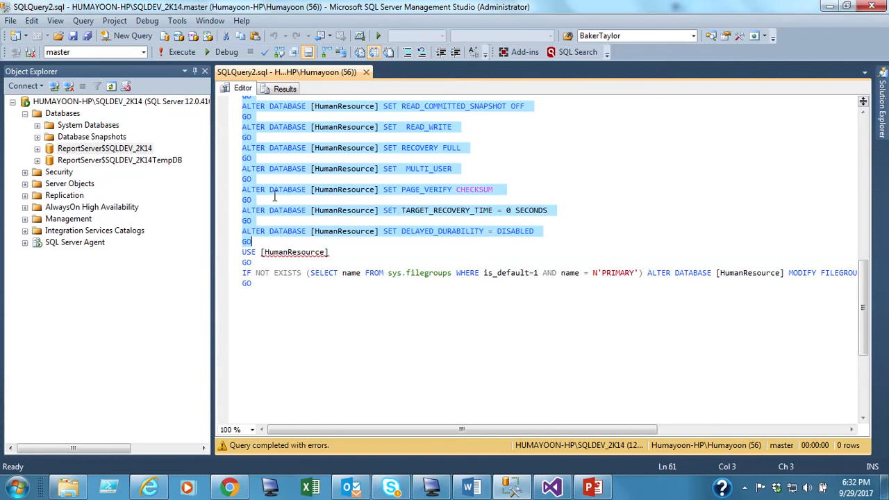
{"action": "left_click", "coordinate": [266, 54]}
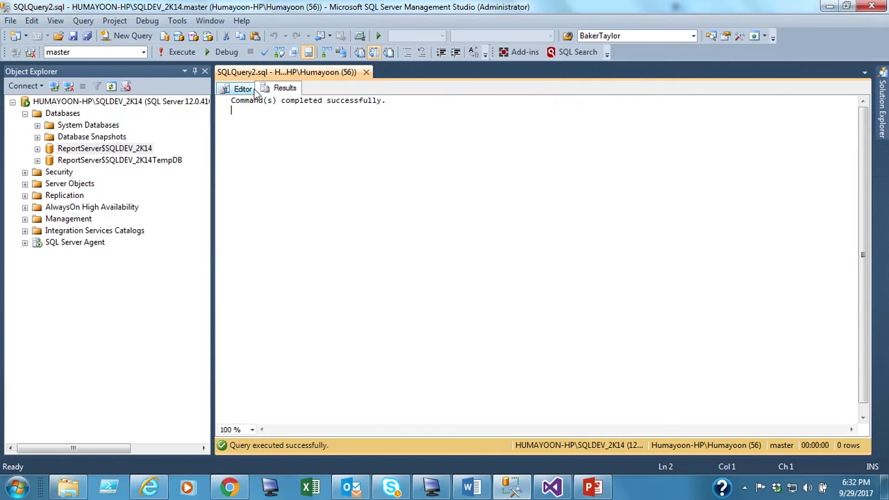
{"action": "left_click", "coordinate": [242, 91]}
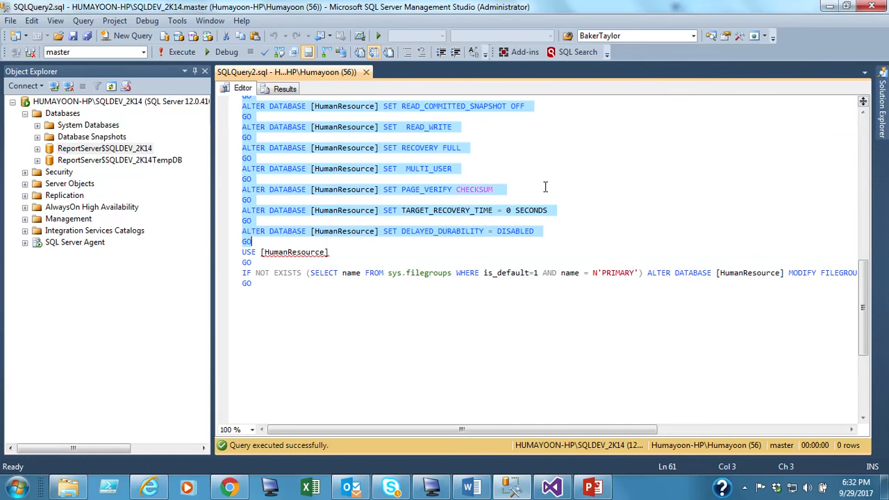
Execute the whole creation script and refresh the server's list of databases
{"action": "left_click", "coordinate": [472, 409]}
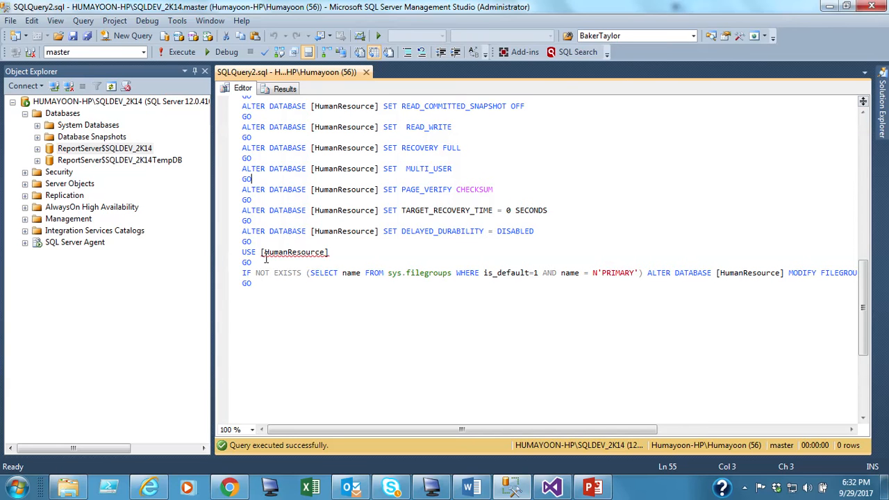
{"action": "left_click", "coordinate": [183, 55]}
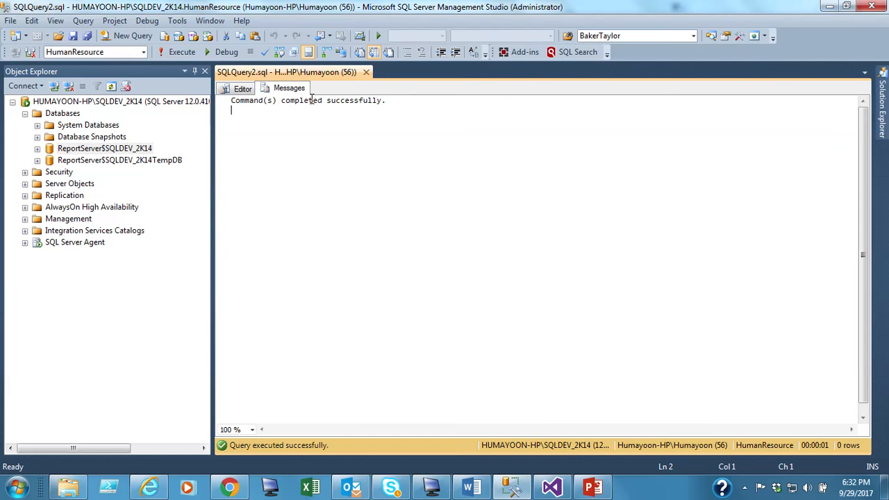
{"action": "left_click", "coordinate": [65, 115]}
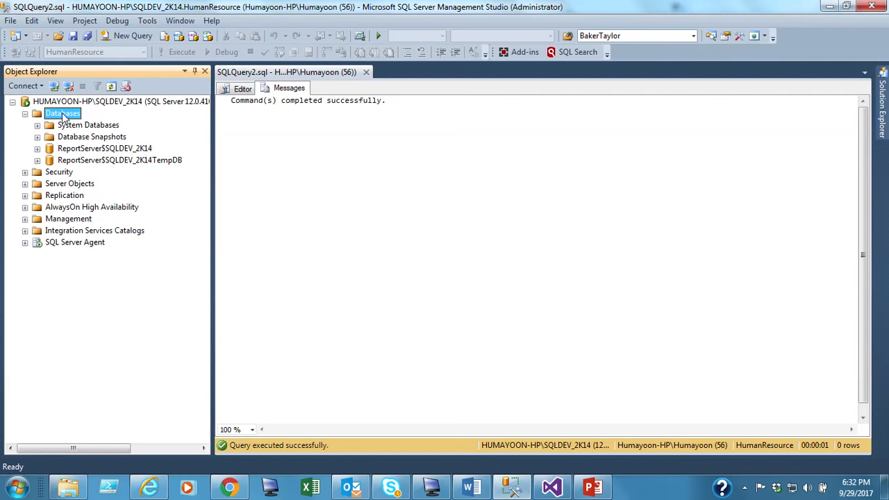
{"action": "right_click", "coordinate": [62, 116]}
{"action": "left_click", "coordinate": [123, 257]}
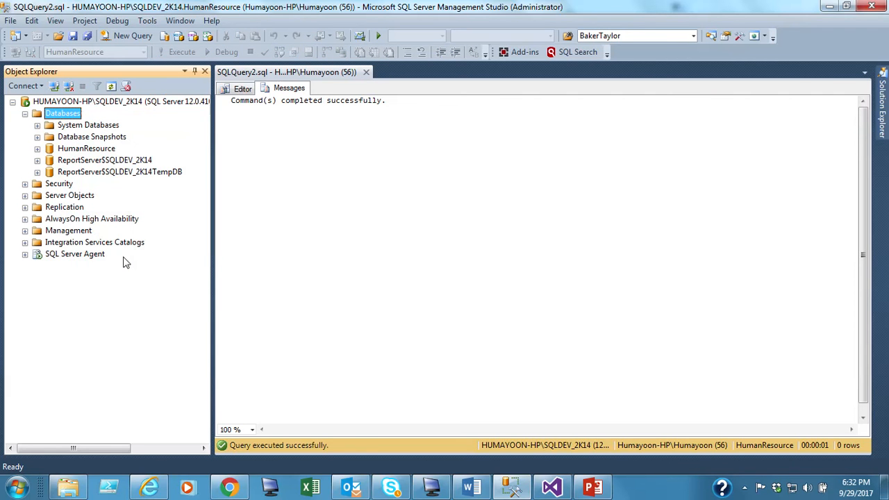
Check the folders and tables inside the recreated HumanResource database
{"action": "double_click", "coordinate": [105, 149]}
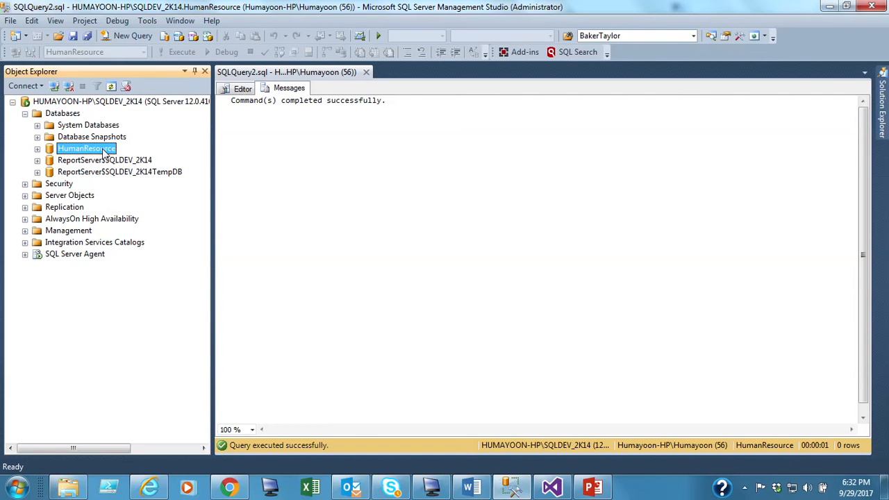
{"action": "double_click", "coordinate": [82, 172]}
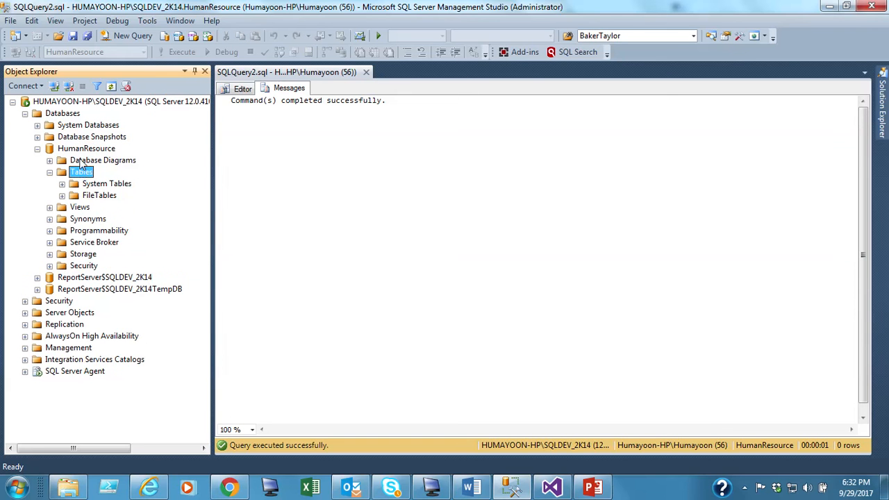
{"action": "double_click", "coordinate": [79, 149]}
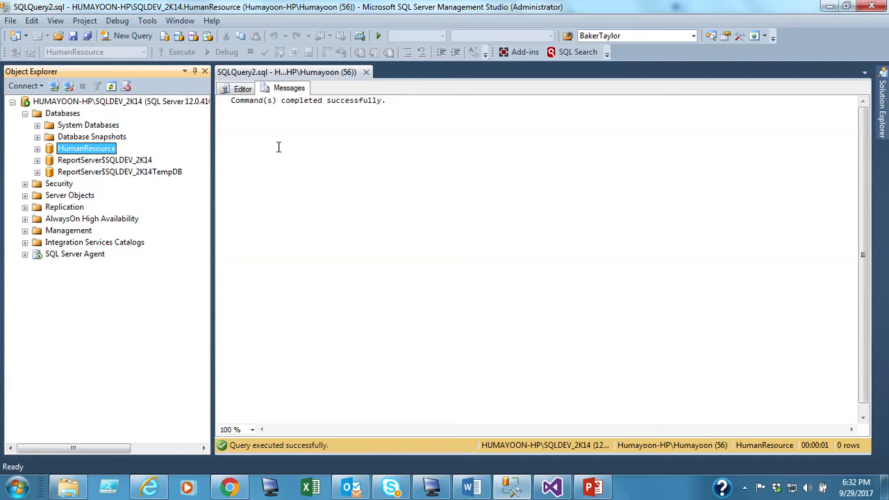
Return to the beginning of the creation script and examine its CONTAINMENT option and primary file definition
{"action": "left_click", "coordinate": [243, 90]}
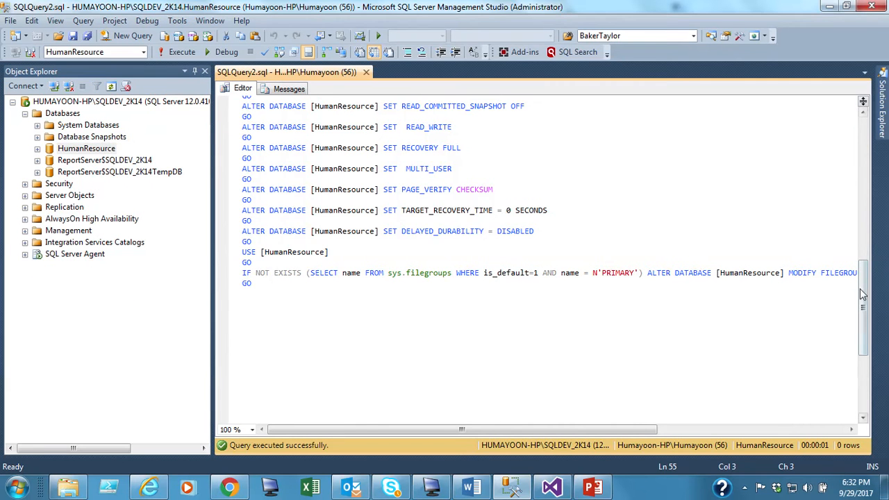
{"action": "left_click_drag", "start_coordinate": [864, 295], "coordinate": [864, 144]}
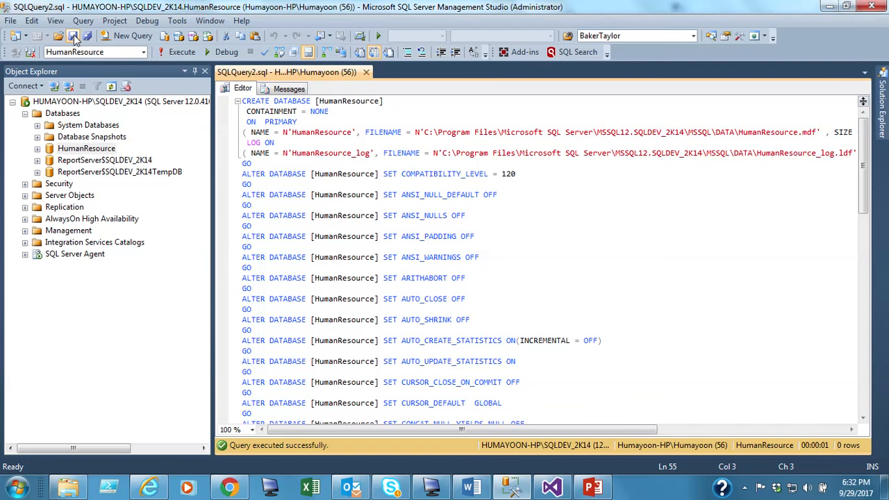
{"action": "left_click", "coordinate": [386, 164]}
{"action": "left_click_drag", "start_coordinate": [335, 111], "coordinate": [203, 113]}
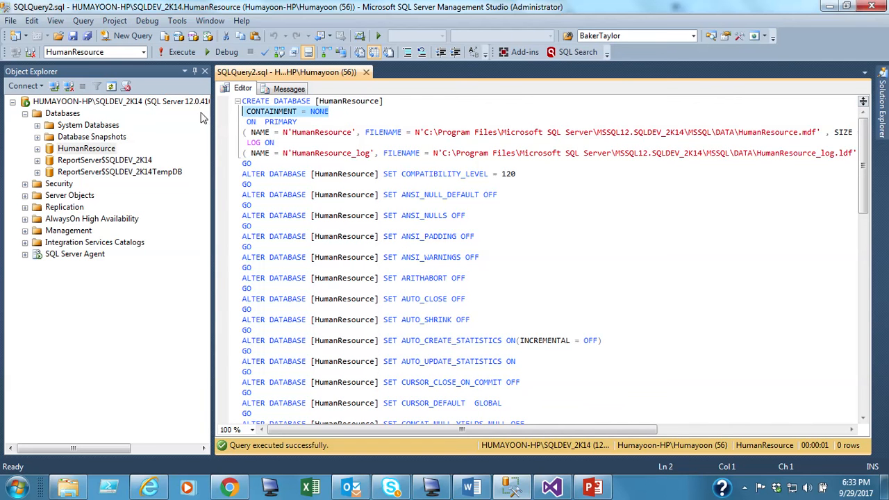
{"action": "left_click", "coordinate": [384, 144]}
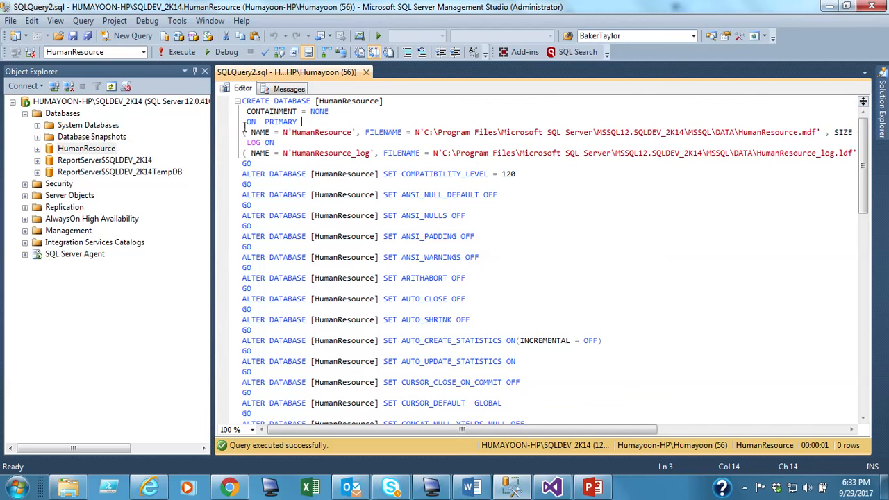
Save the creation script as "Create Database - HumanResource" in the SQL Server Management Studio folder
{"action": "left_click", "coordinate": [73, 36]}
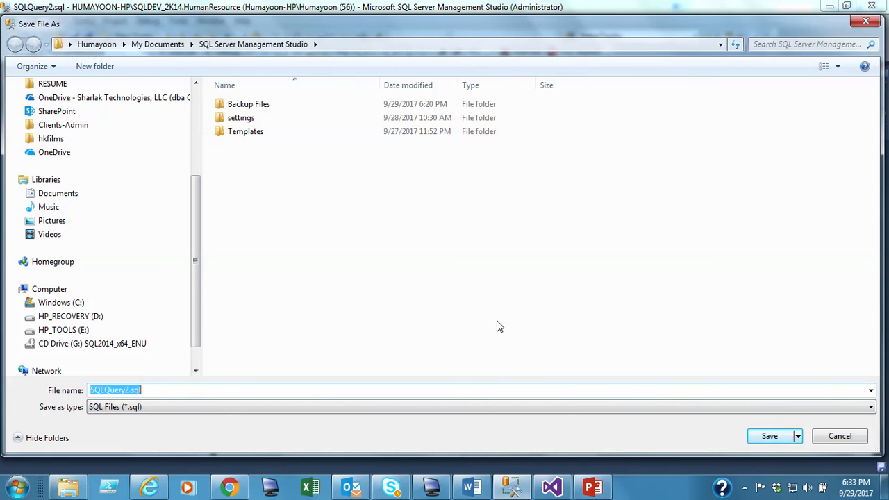
{"action": "type", "text": "Create Database "}
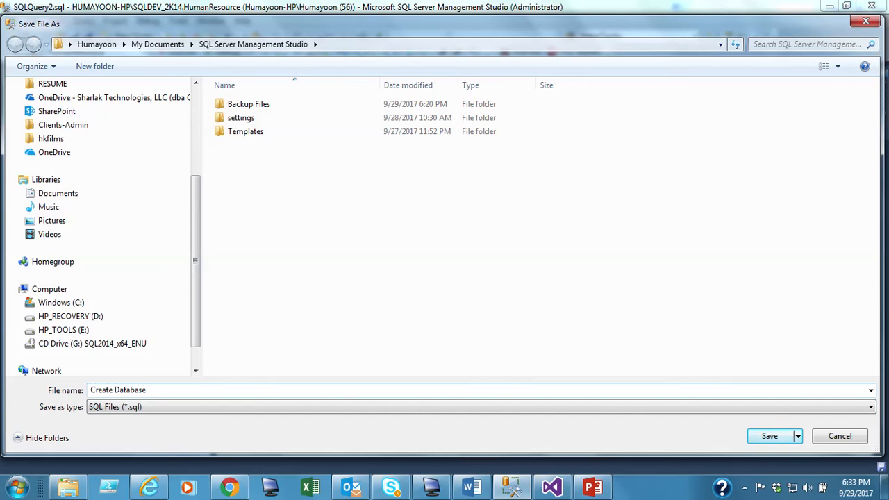
{"action": "type", "text": "- Human Resourc"}
{"action": "key", "text": "BackSpace"}
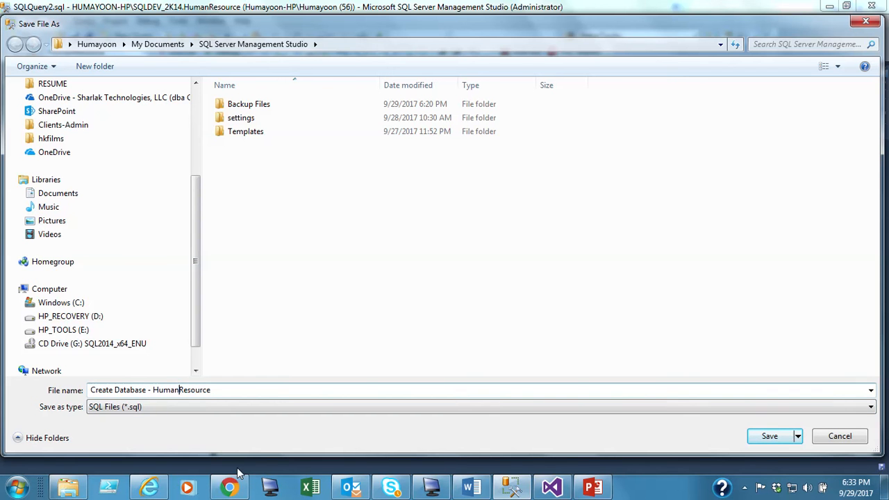
{"action": "left_click", "coordinate": [769, 437]}
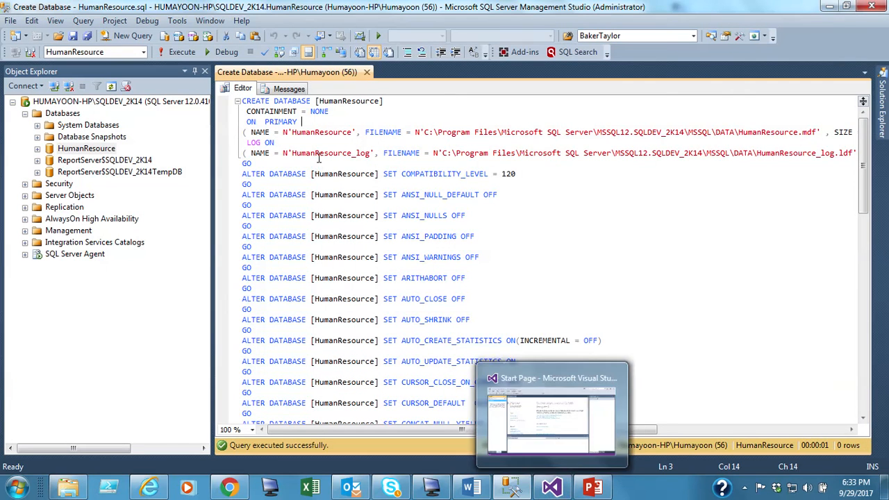
{"action": "left_click", "coordinate": [318, 154]}
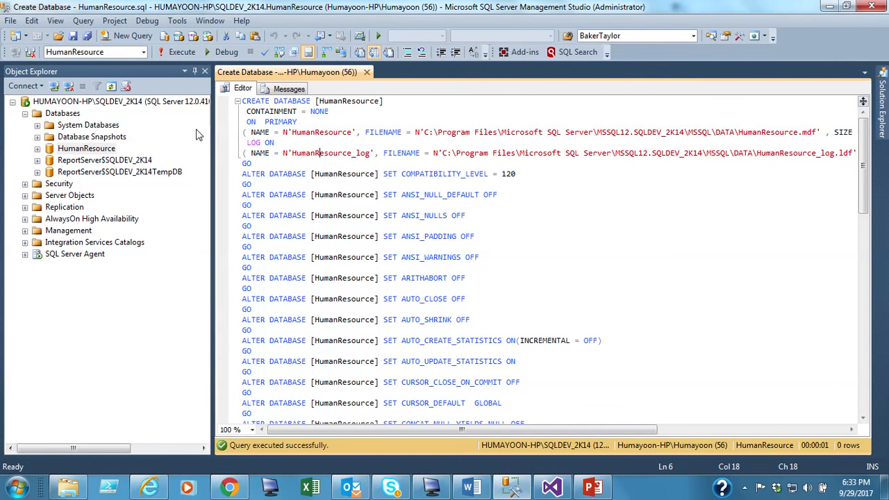
{"action": "left_click", "coordinate": [592, 488]}
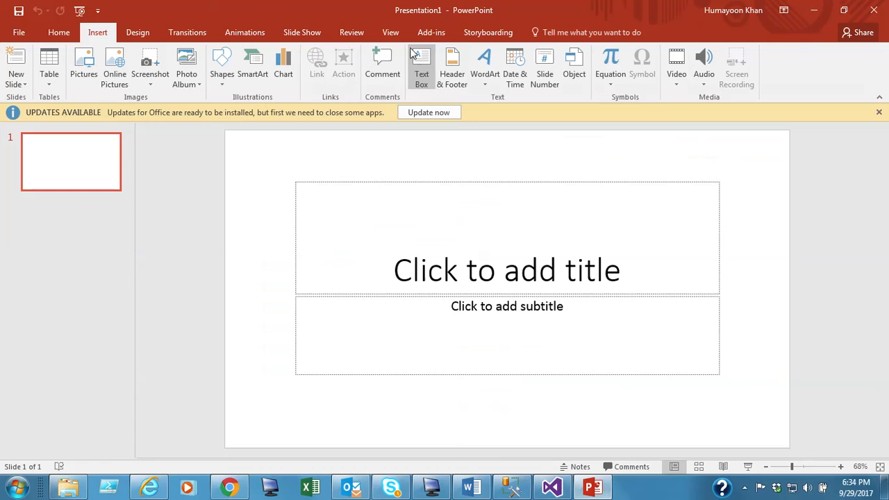
{"action": "left_click", "coordinate": [559, 490]}
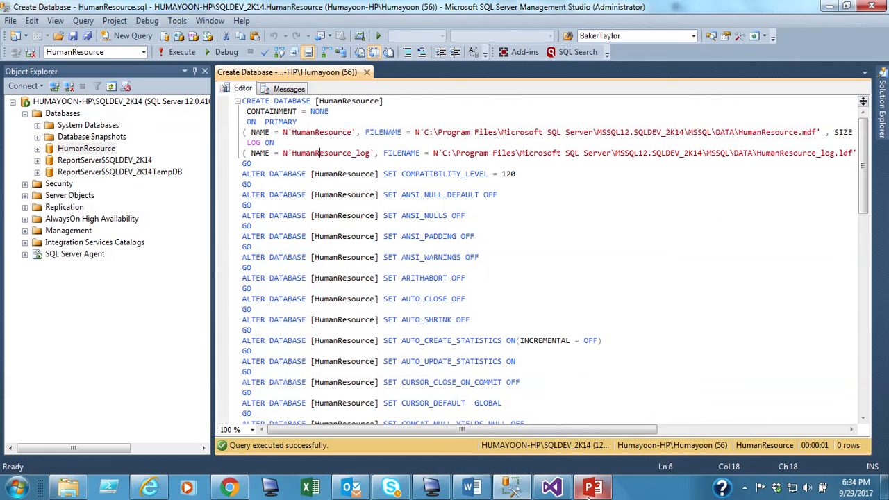